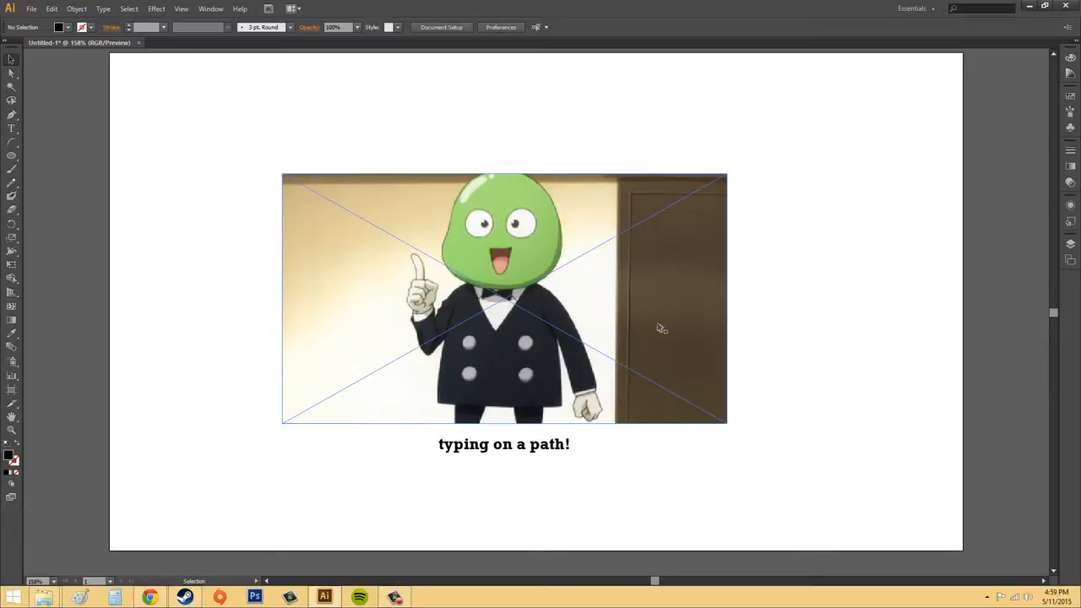
- Delete the placed cartoon image and the "typing on a path!" text from the artboard
left_click(429, 210)
key("Delete")
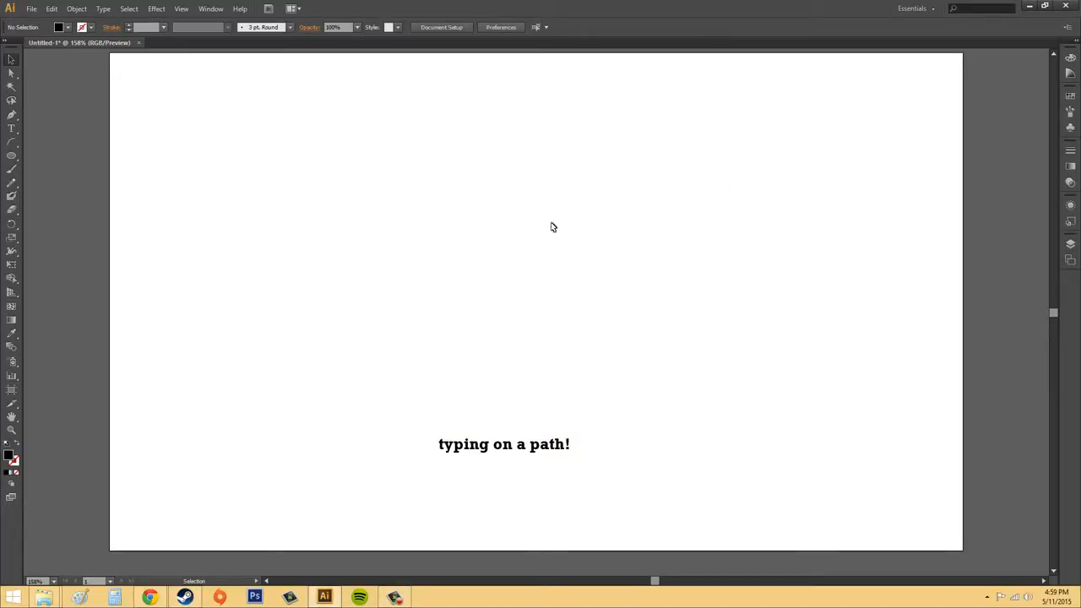
left_click(504, 452)
key("Delete")
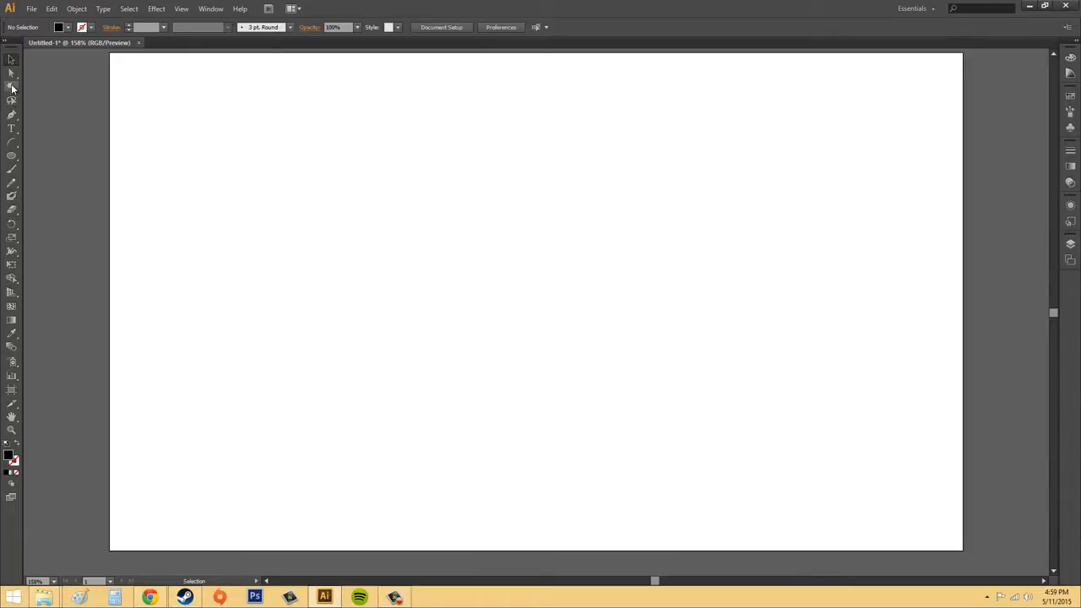
- Draw a spiral about 427 px wide and 377 px high on the artboard with a 4 pt stroke using the Spiral tool
left_click(11, 128)
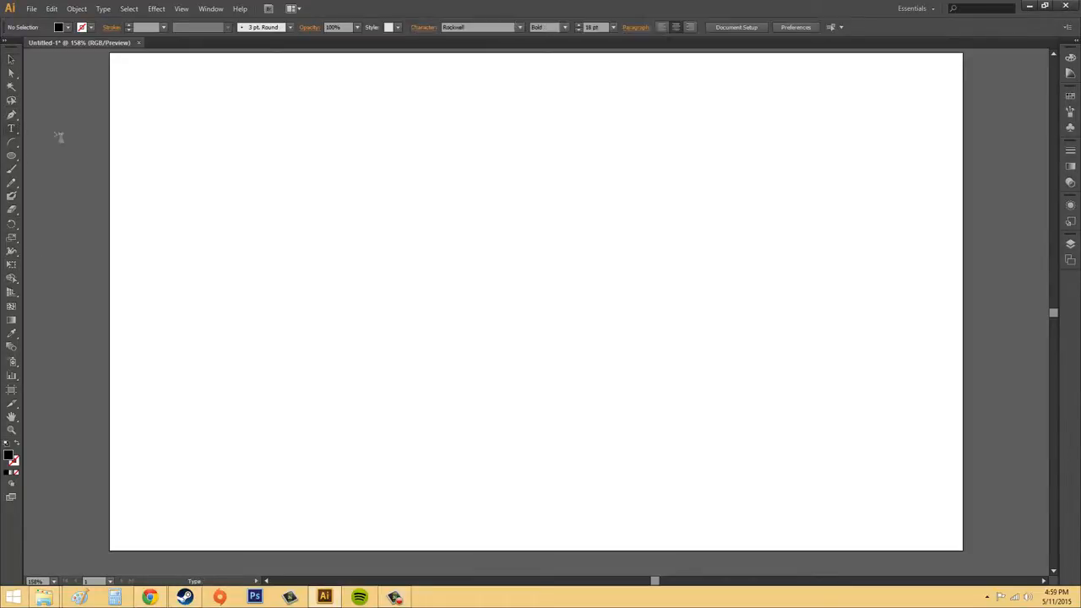
left_click(12, 146)
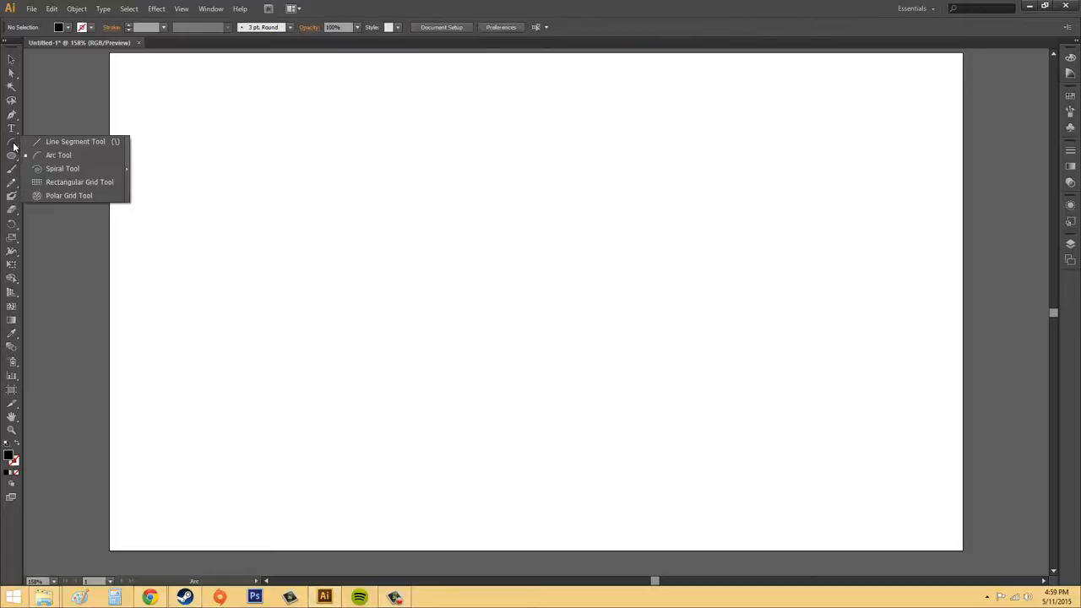
left_click(78, 168)
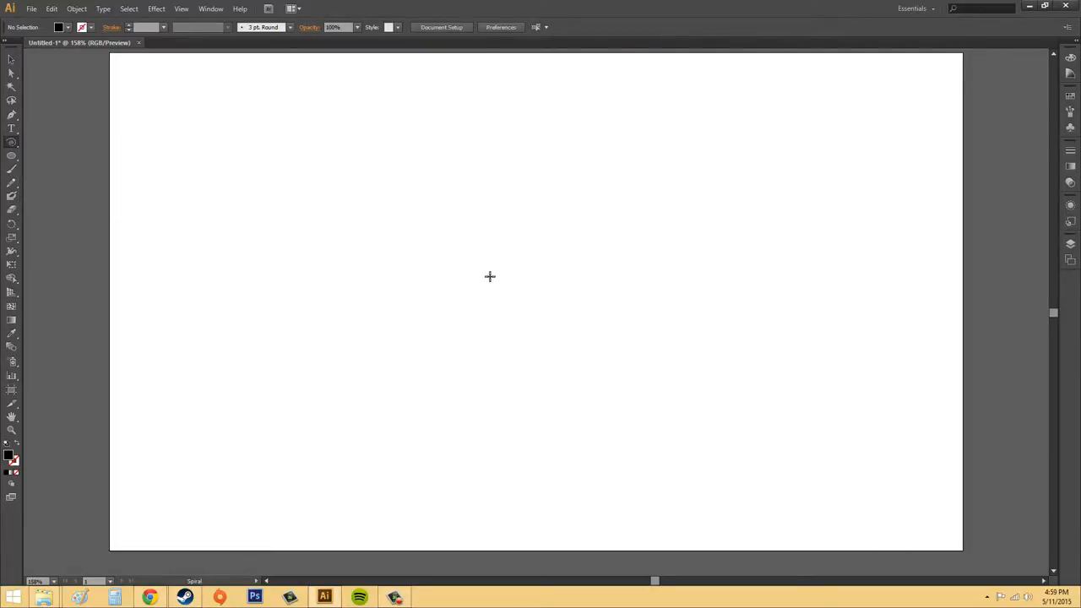
left_click(130, 25)
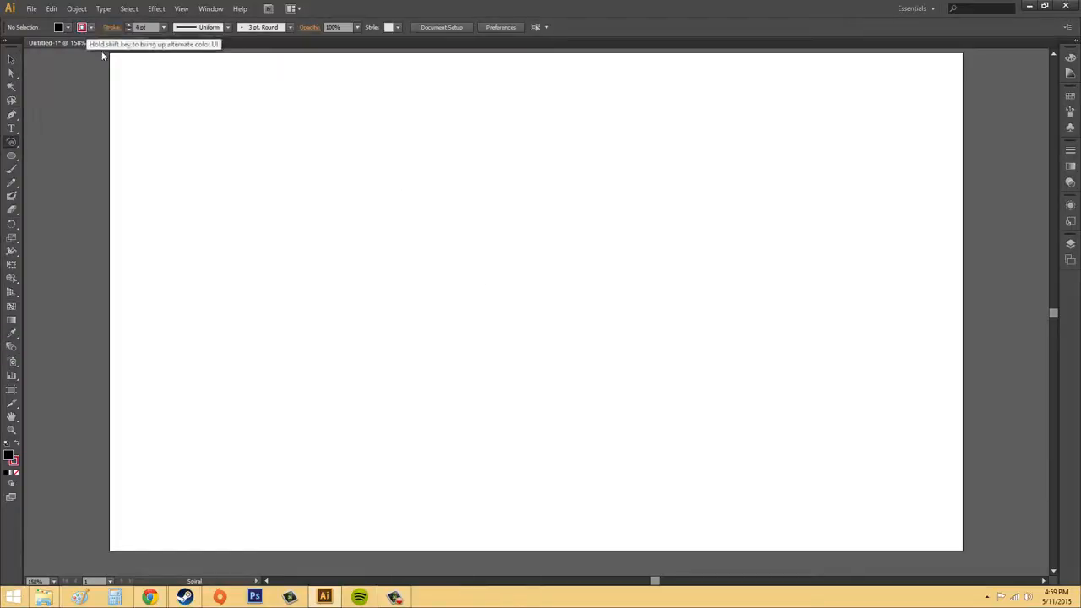
left_click_drag(384, 179, 576, 289)
- Move the spiral to about the centre of the artboard and deselect it
left_click(11, 59)
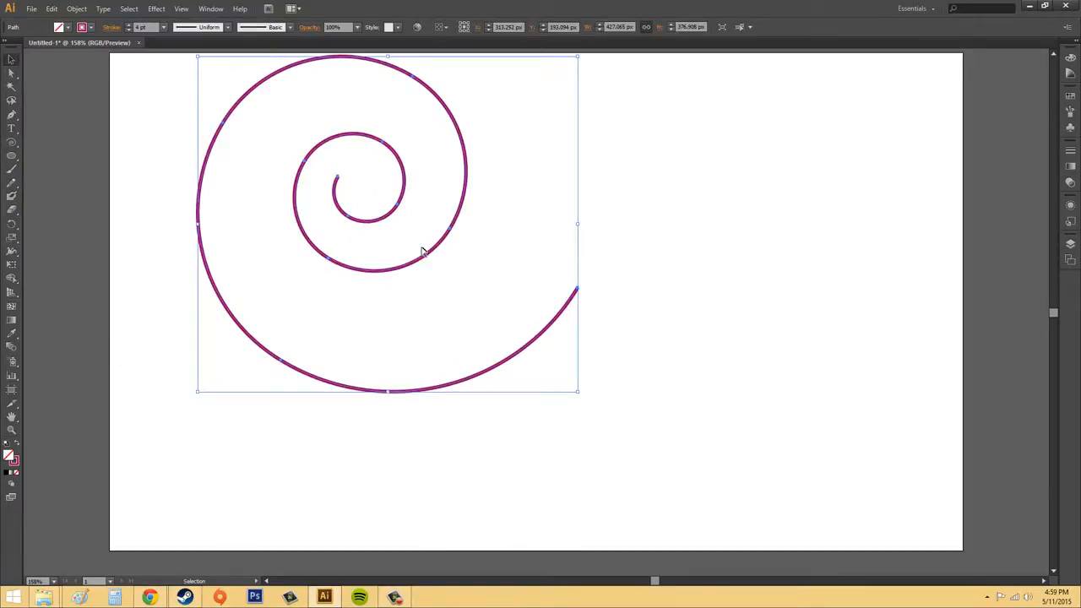
left_click_drag(437, 248, 617, 343)
left_click(845, 279)
double_click(617, 342)
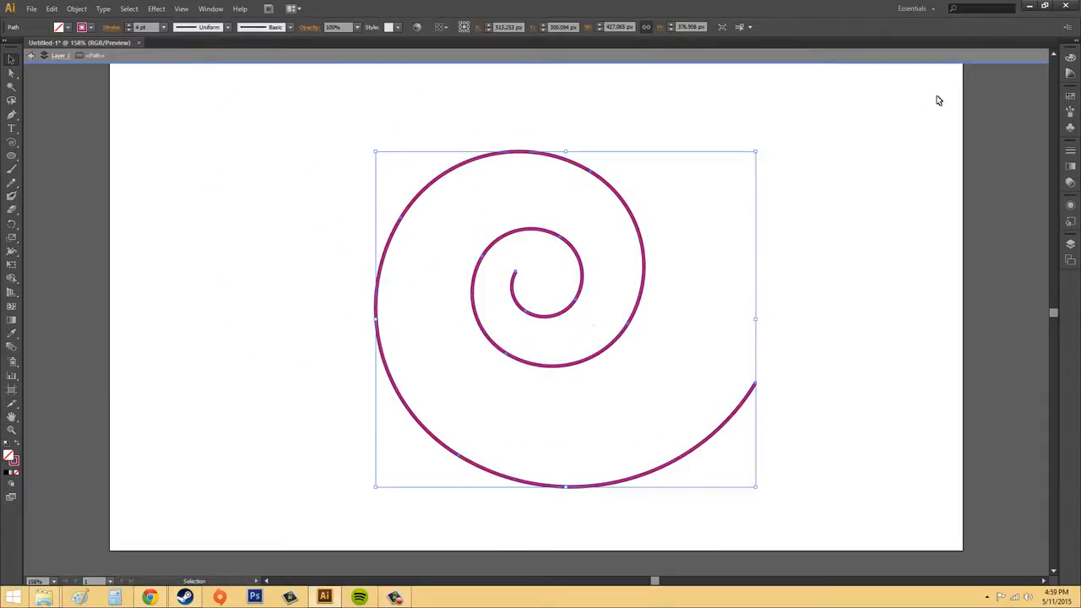
left_click(907, 80)
left_click(660, 58)
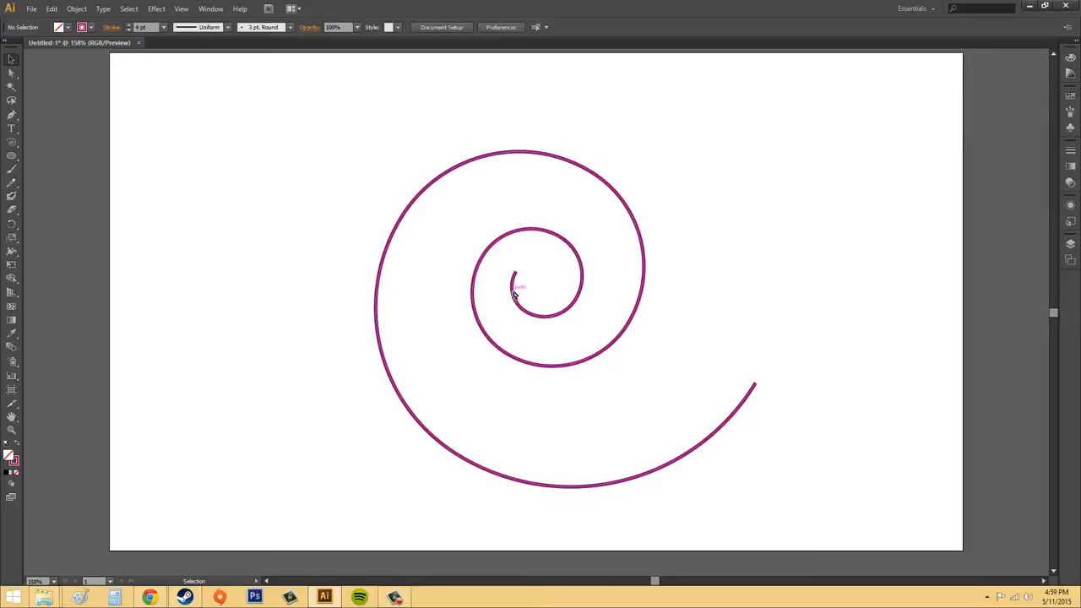
- Try starting Type on a Path text at the spiral's inner end and at its outer end, undoing each attempt
left_click(11, 128)
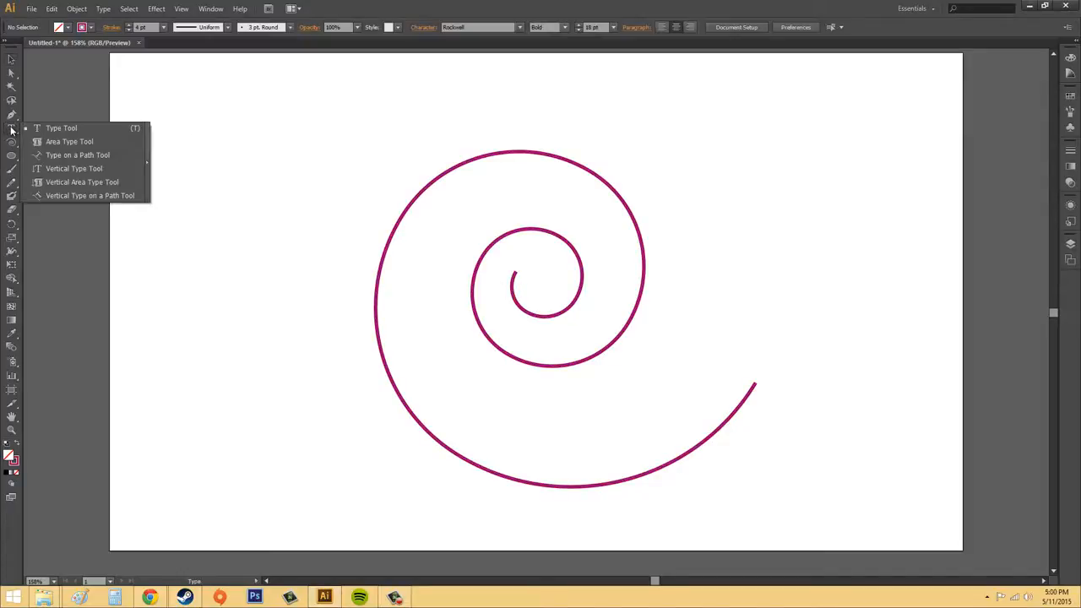
left_click(73, 155)
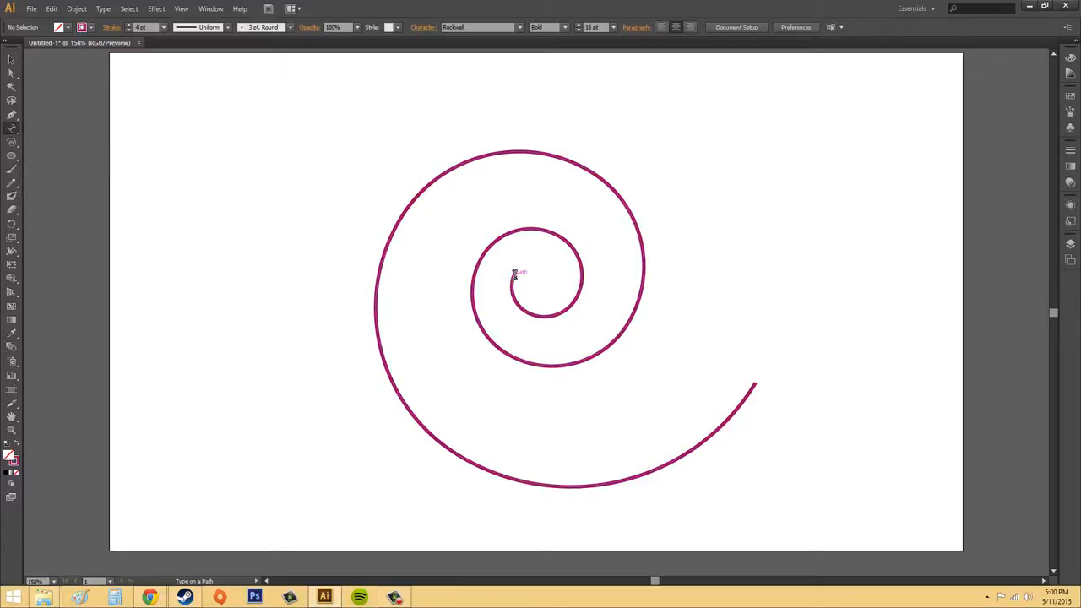
left_click(514, 274)
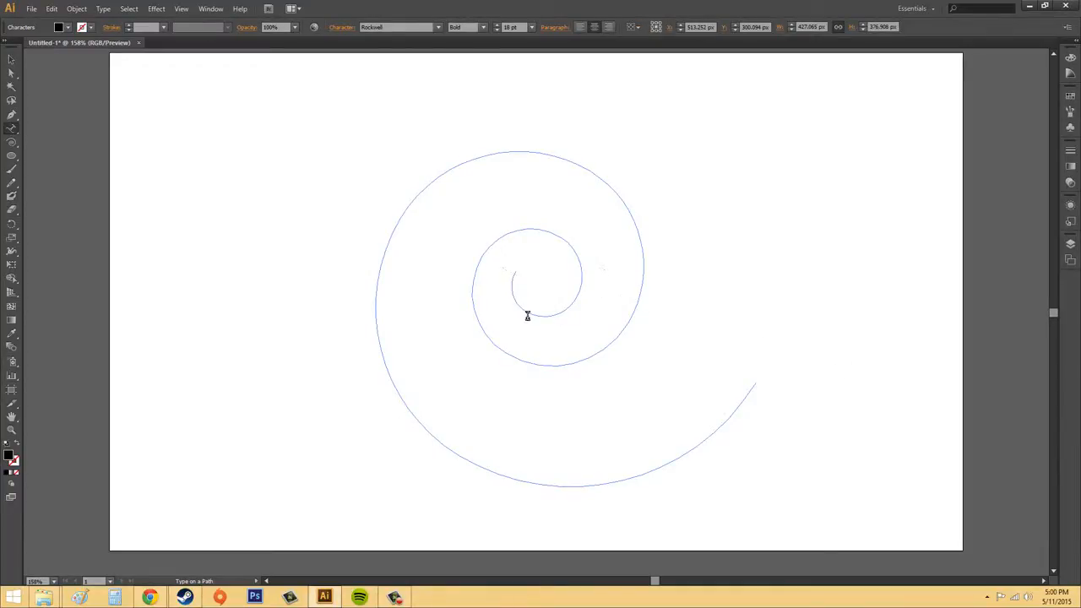
key("ctrl+v")
key("ctrl+z")
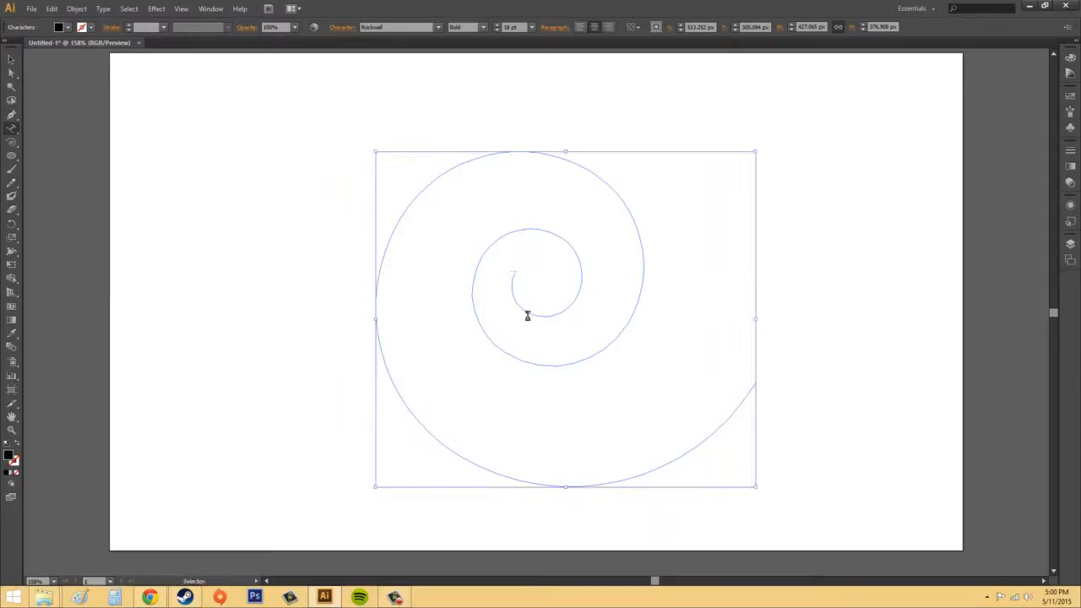
key("ctrl+z")
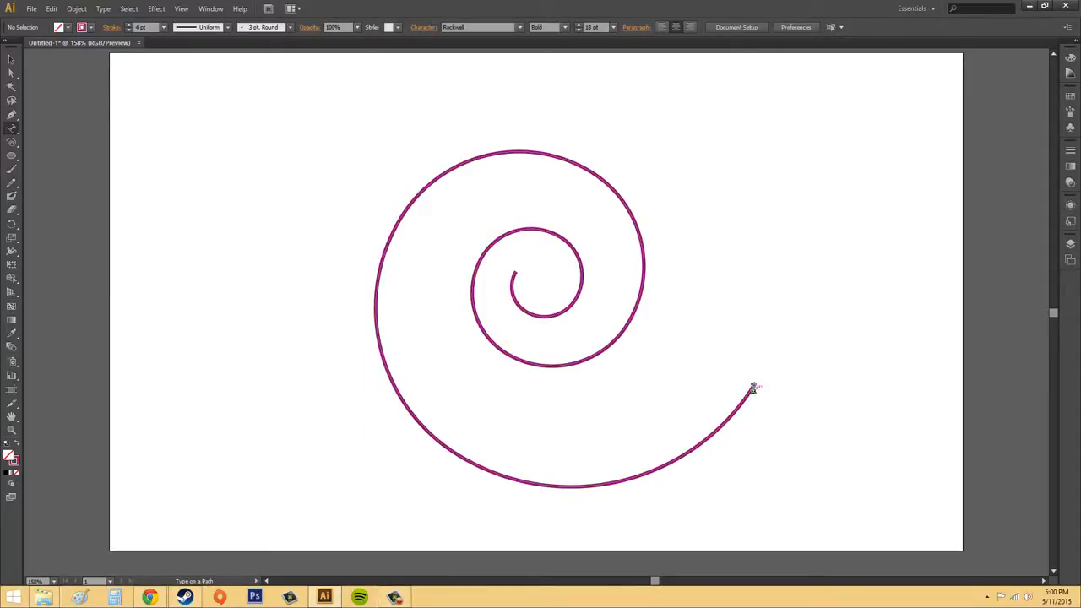
left_click(754, 387)
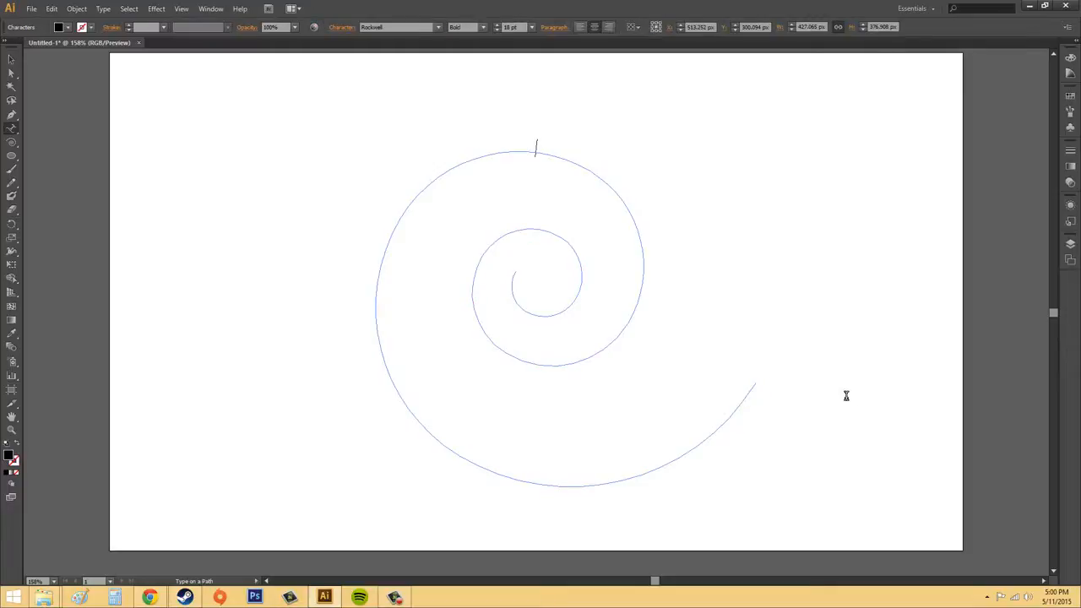
key("ctrl+z")
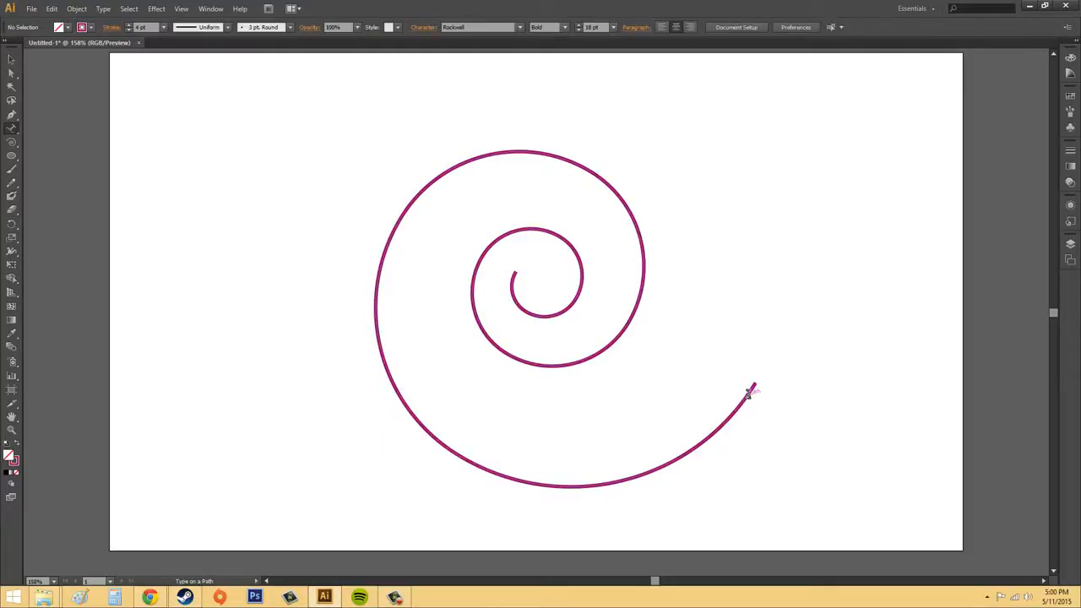
- Add the path text "typing on a path is fun words bacon potato" along the spiral and deselect it
left_click(749, 391)
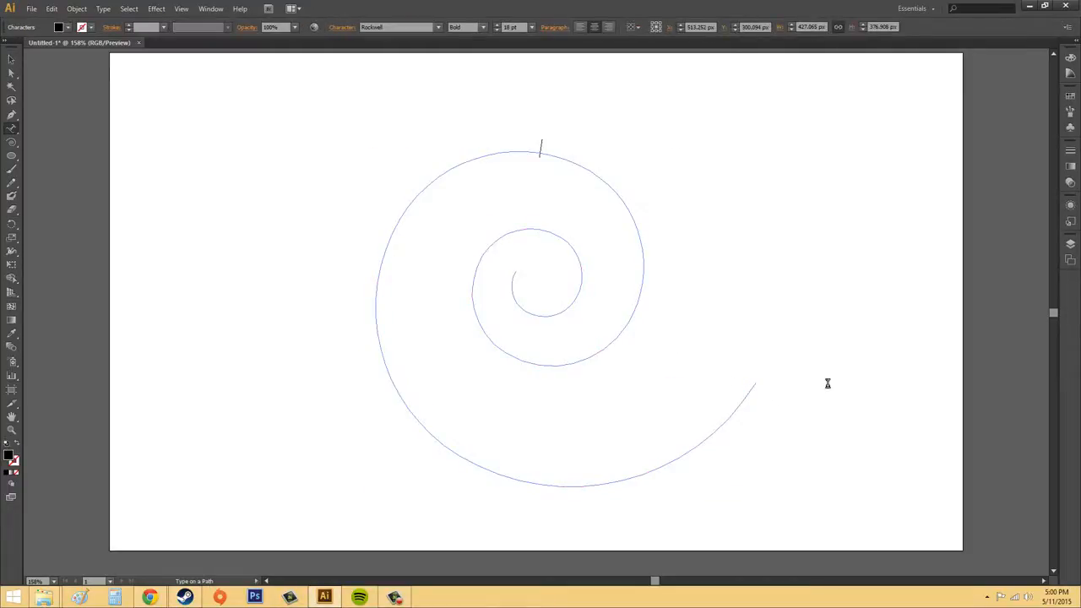
left_click(540, 150)
type("typing on a")
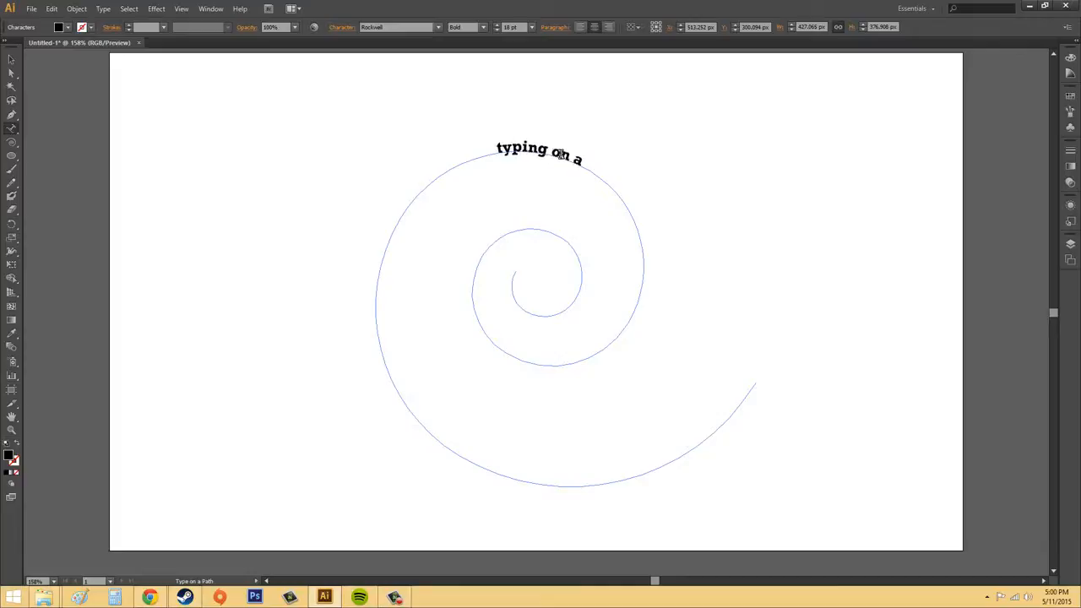
type(" path is fun")
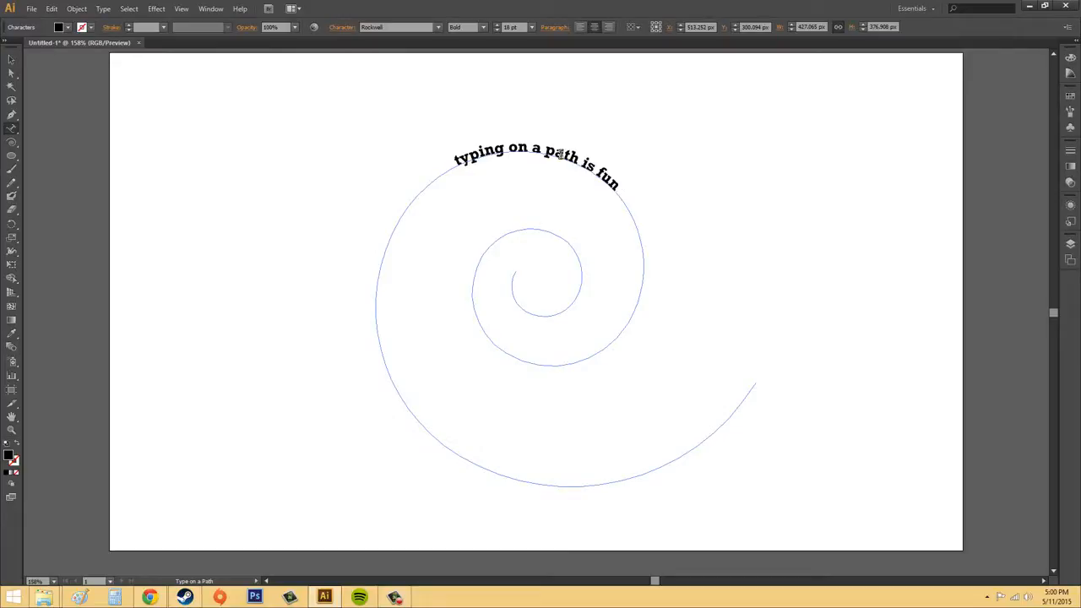
type("words")
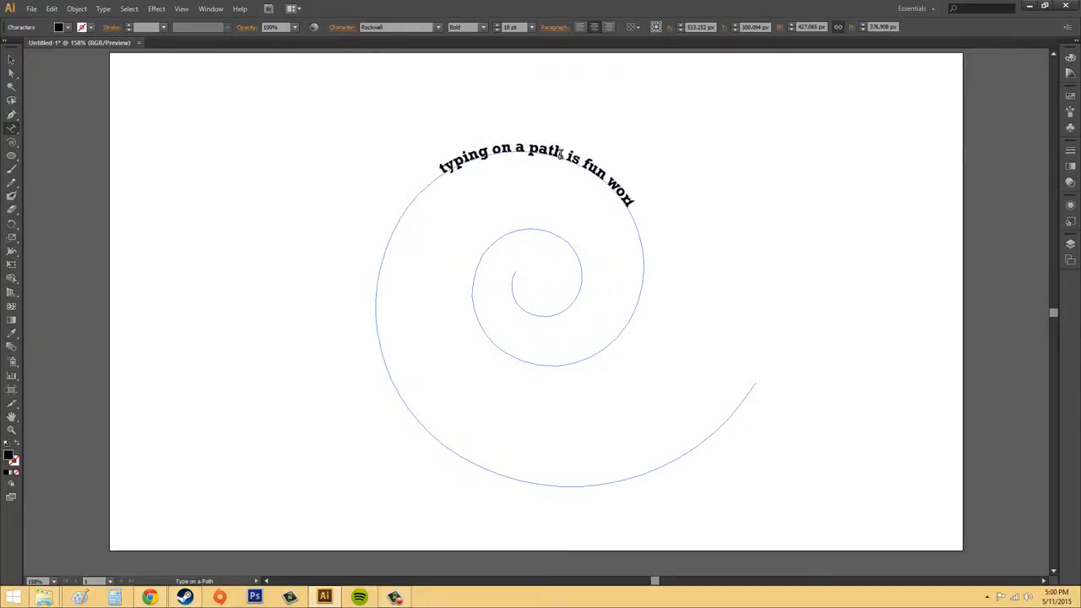
type(" bacon")
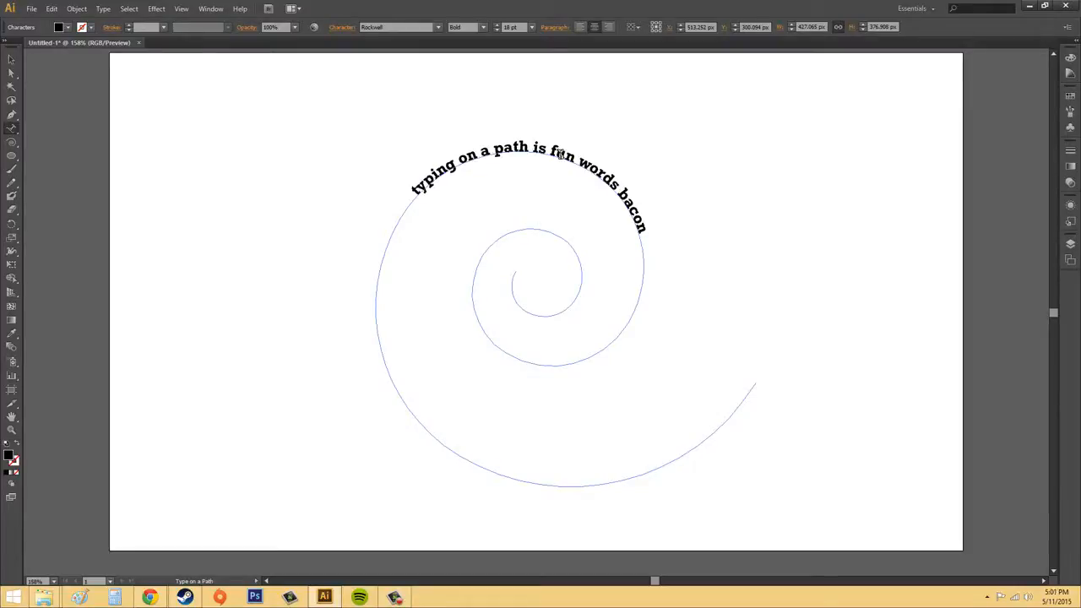
type("potato")
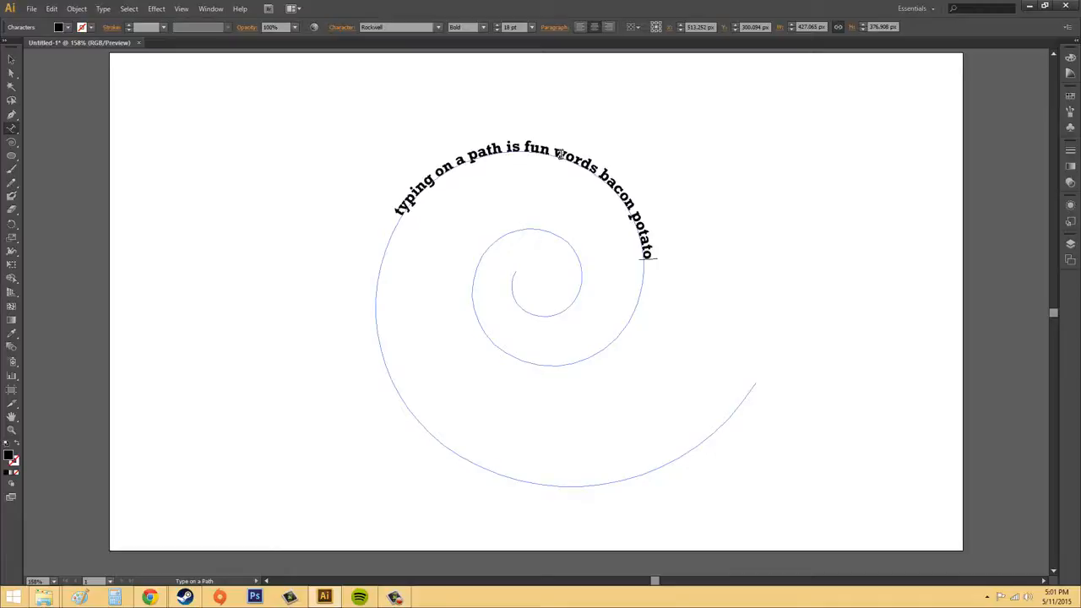
left_click(11, 59)
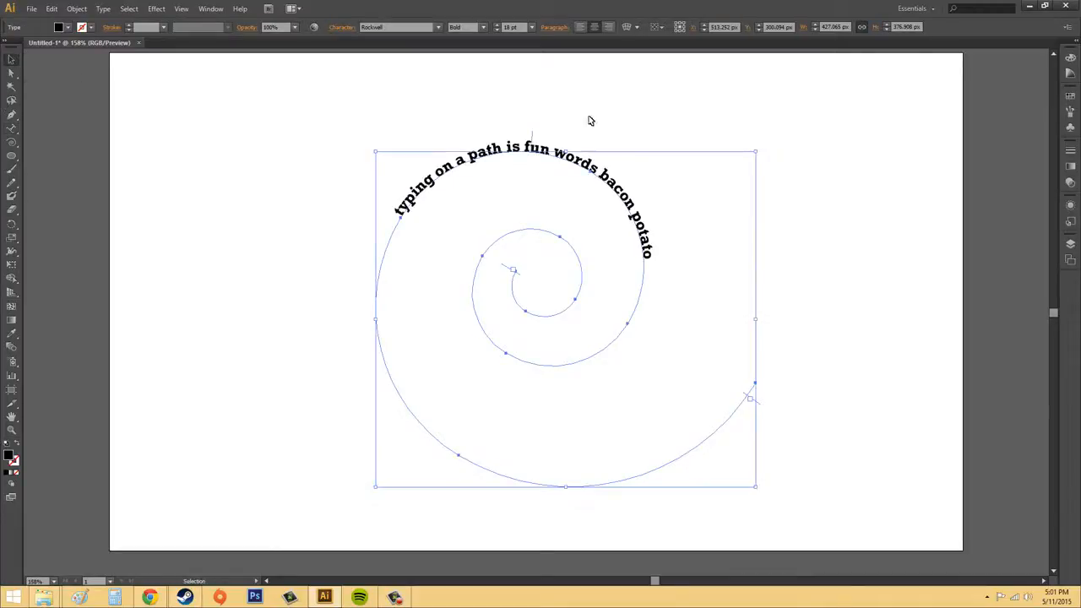
left_click(852, 174)
left_click(589, 168)
left_click(849, 251)
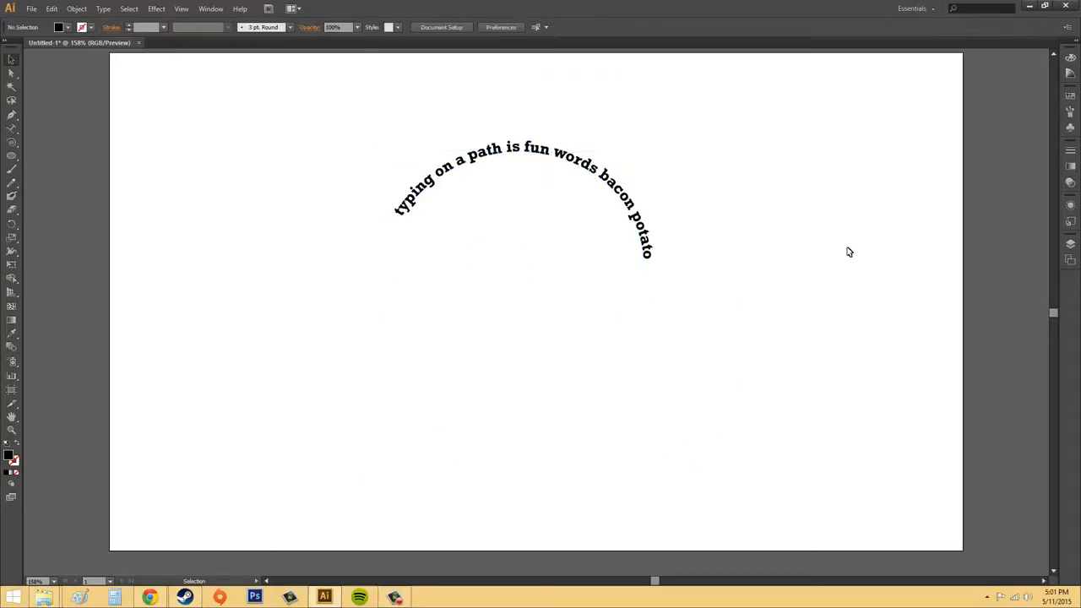
- Scale the spiral path text down proportionally to about 178 × 157 px, and undo the scaling
left_click(557, 161)
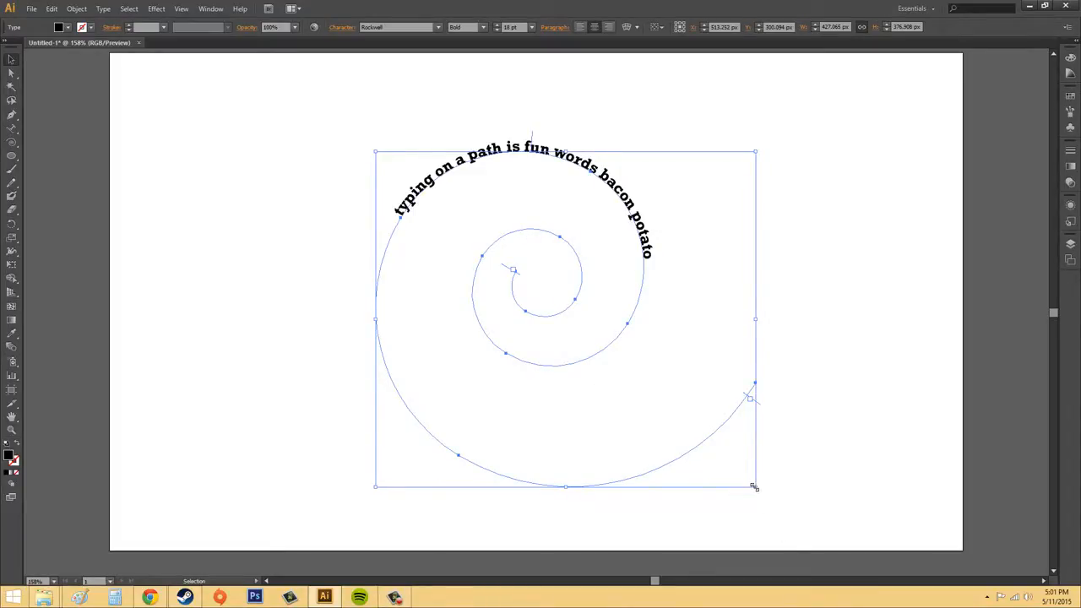
left_click_drag(754, 487, 531, 291)
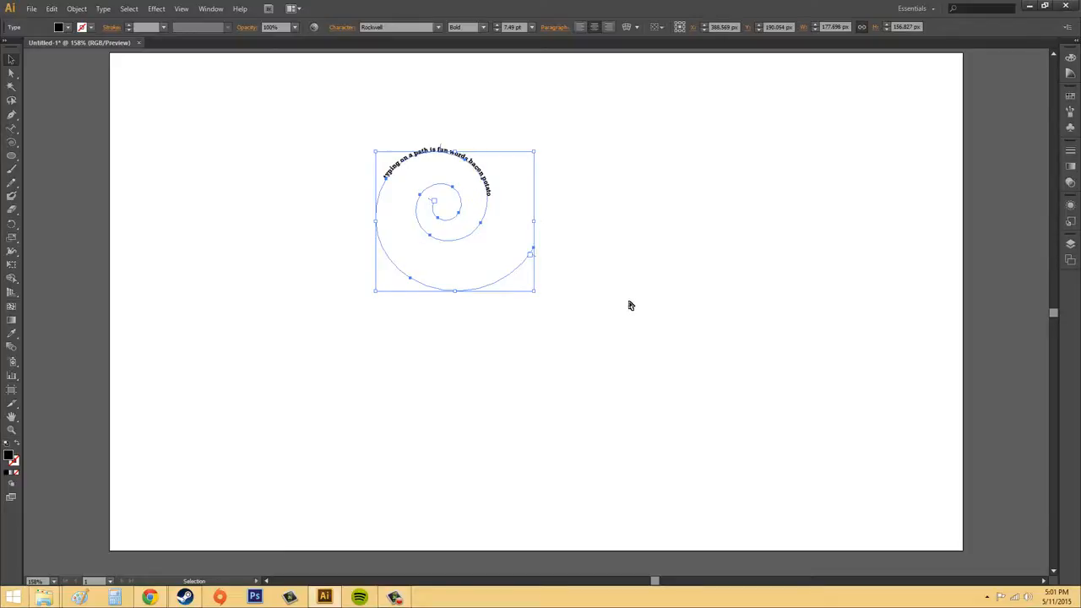
key("a")
key("ctrl+z")
key("v")
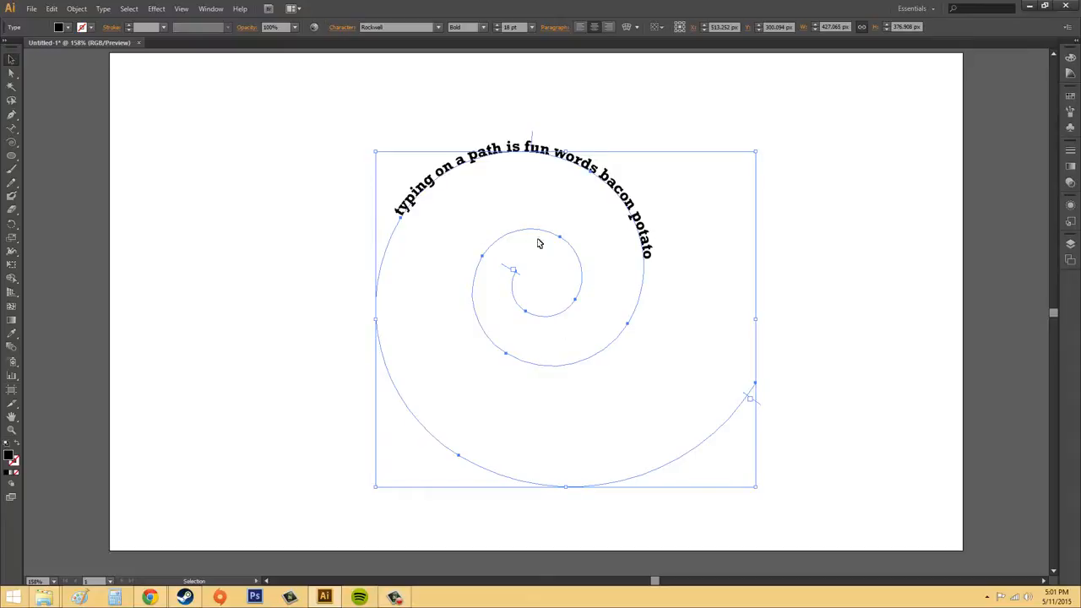
- Undo the path text to restore the plain stroked spiral
left_click(816, 183)
left_click(520, 146)
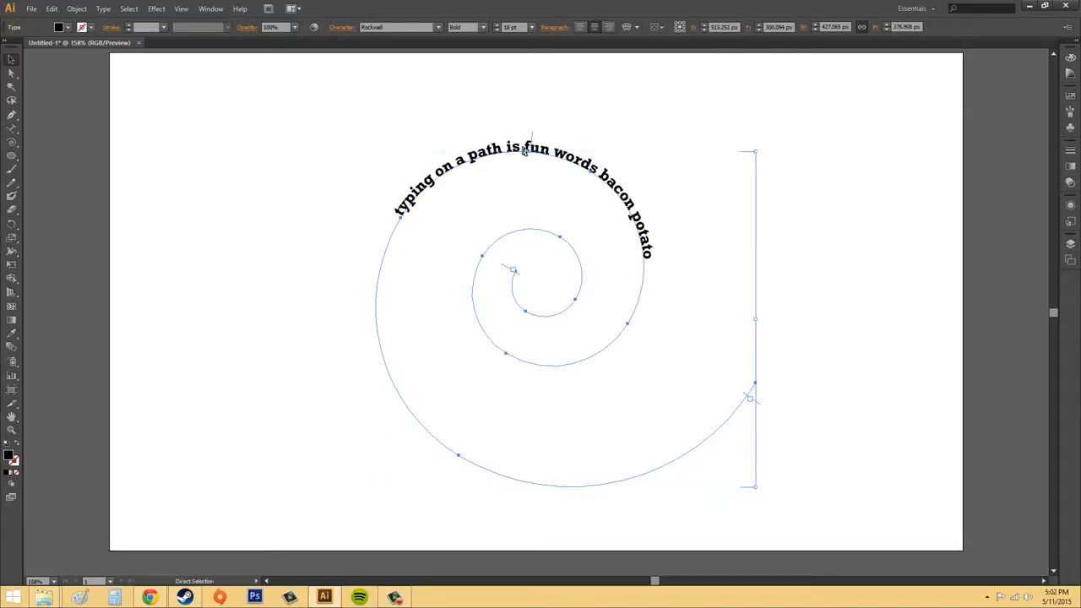
key("ctrl+z")
key("ctrl+z")
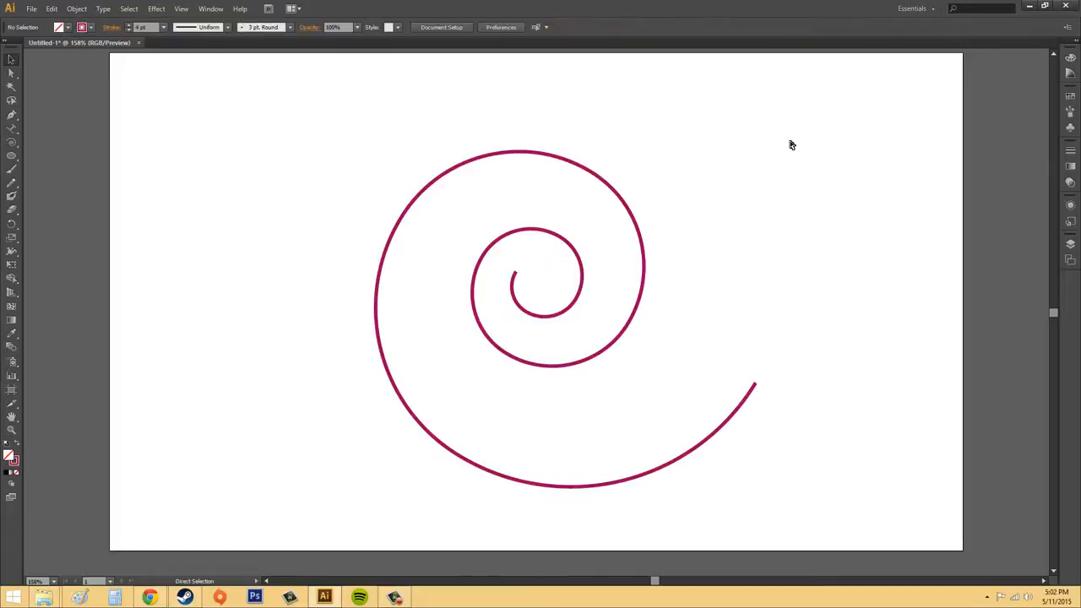
- Copy the spiral and paste the duplicate in place directly over the original
left_click(619, 195)
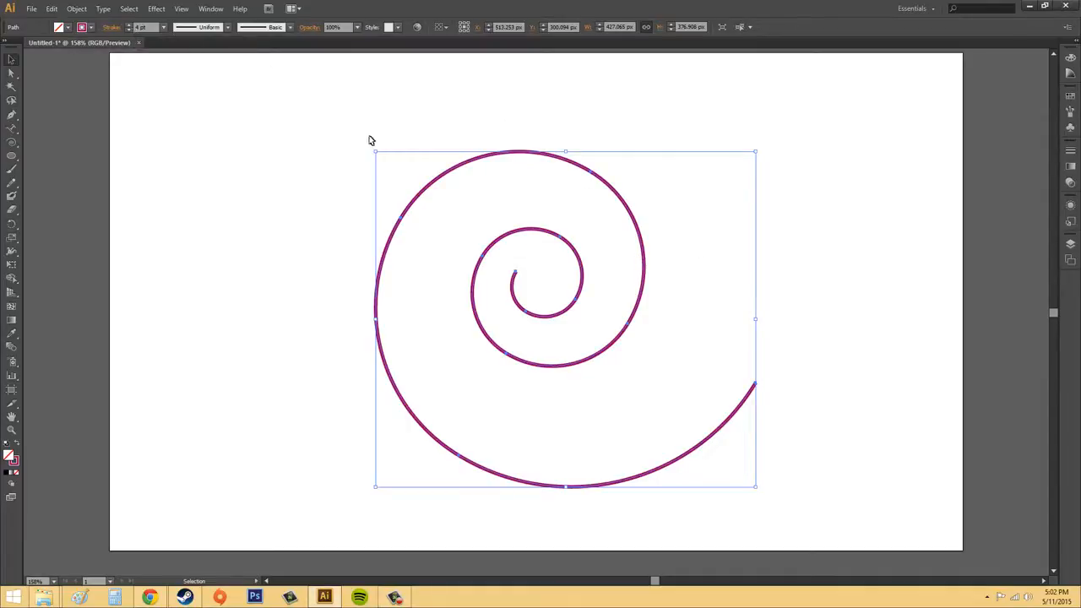
left_click(47, 8)
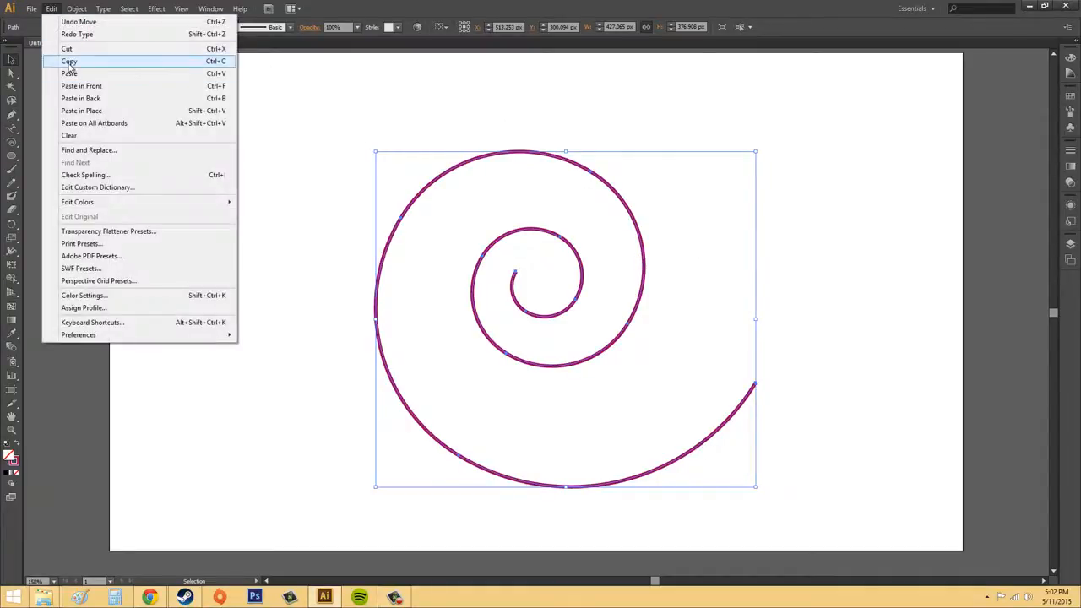
left_click(73, 62)
left_click(51, 10)
left_click(126, 111)
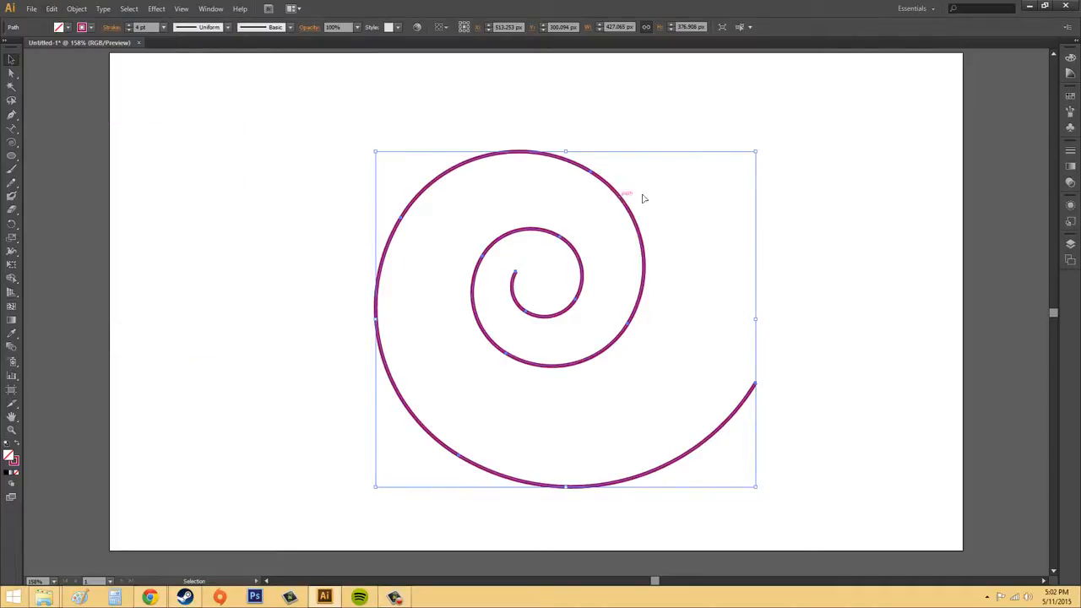
left_click_drag(631, 196, 877, 115)
key("ctrl+z")
- Add the path text "typing" along the duplicate spiral with the Type on a Path tool
left_click(12, 128)
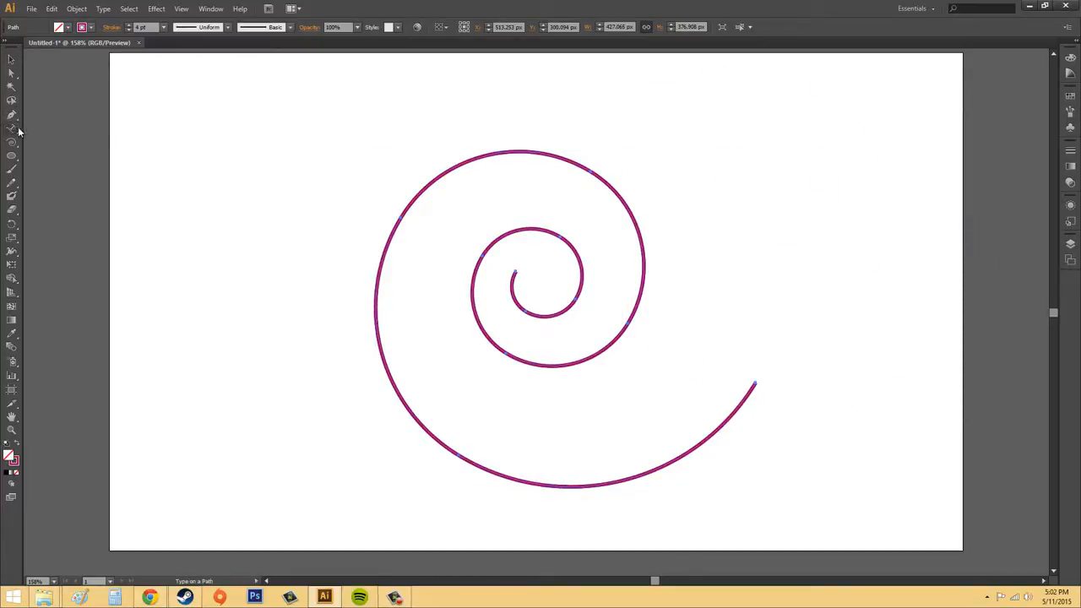
left_click(436, 439)
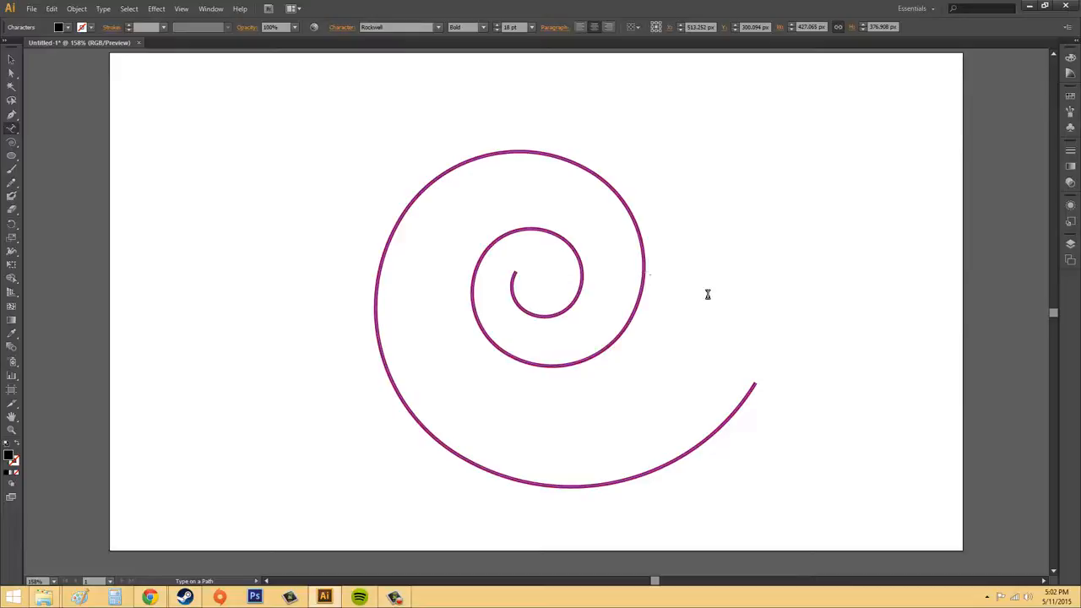
type("typing")
left_click(774, 366)
left_click(14, 128)
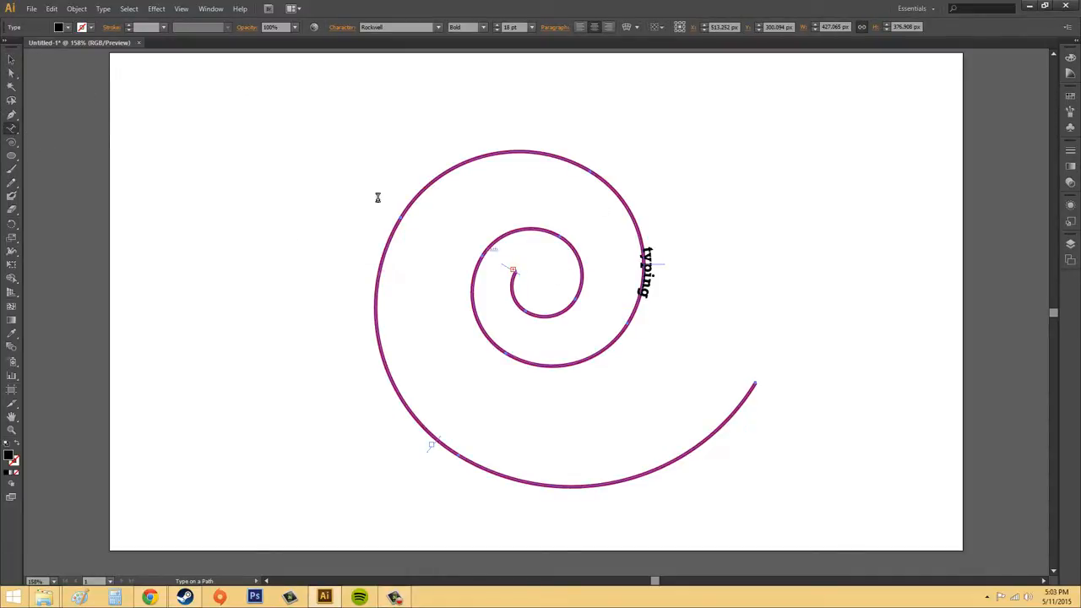
- Move the start bracket of the "typing" path text along the inner turn, and undo that move and the path text
left_click(11, 59)
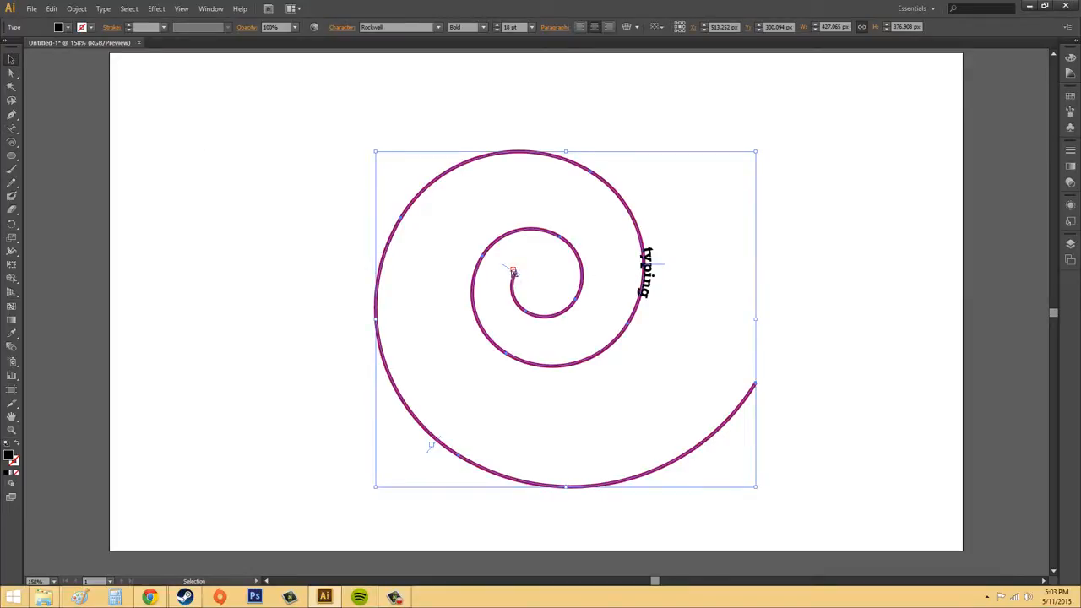
left_click_drag(514, 273, 583, 252)
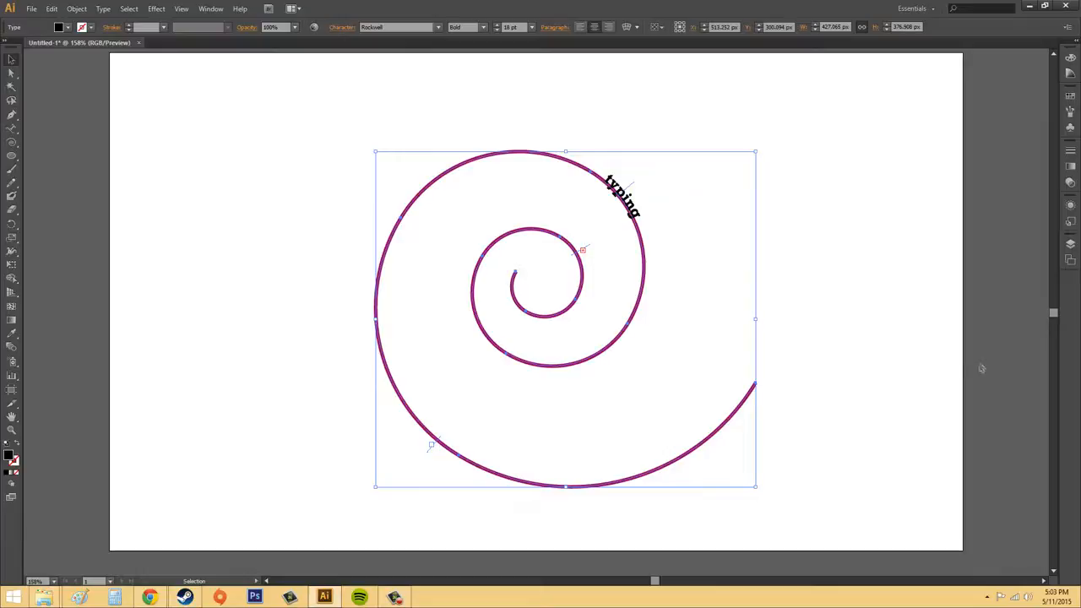
key("ctrl+z")
key("ctrl+z")
key("ctrl+z")
key("ctrl+z")
key("ctrl+z")
key("ctrl+z")
key("ctrl+z")
key("ctrl+z")
key("ctrl+z")
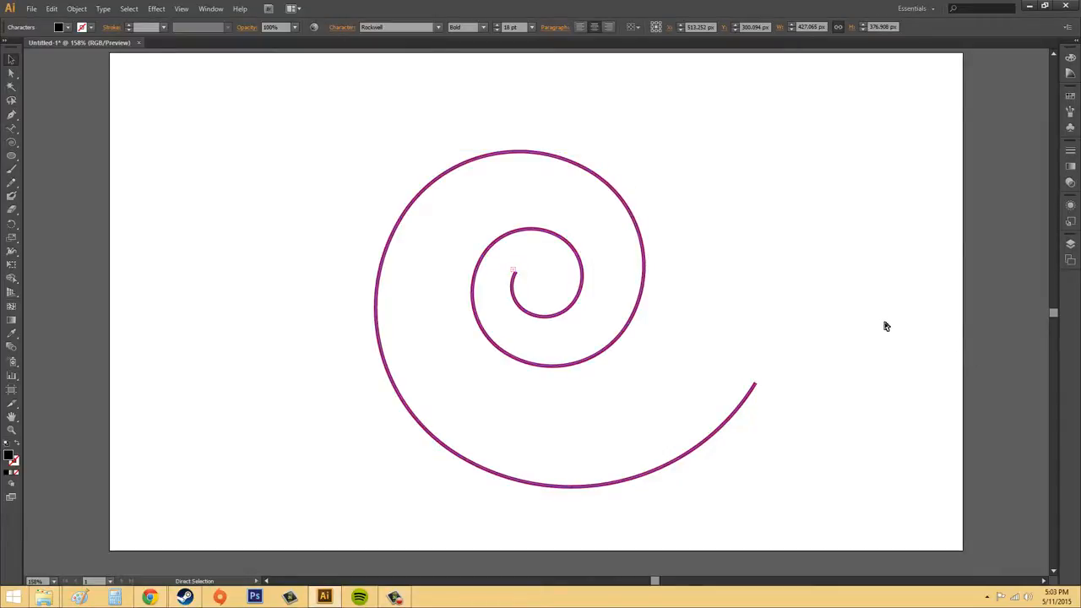
- Add the path text "typing on a path" along the duplicate spiral with the Type on a Path tool
key("v")
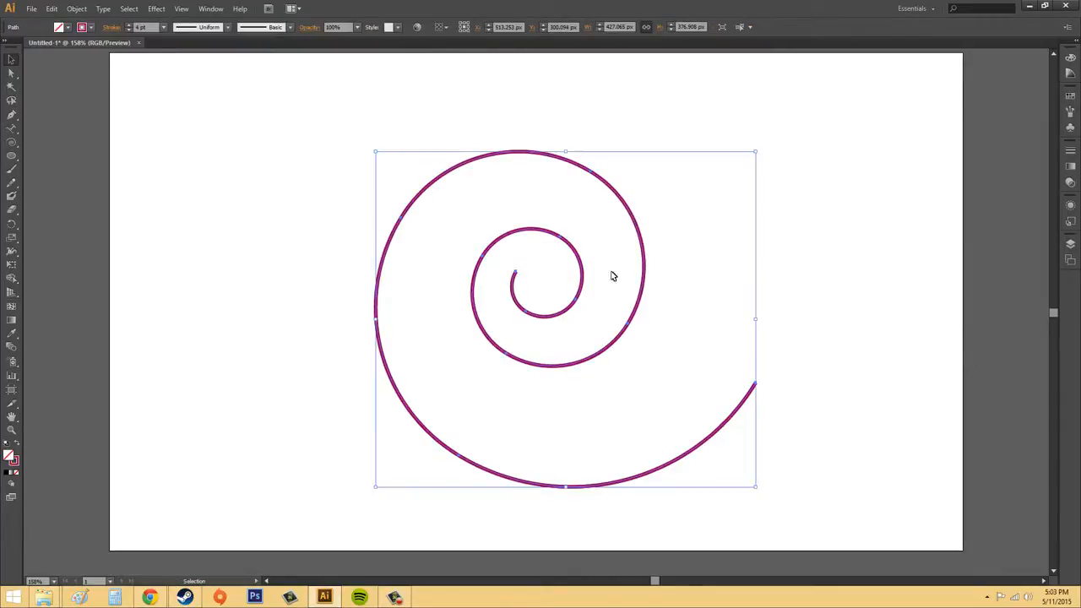
left_click(11, 129)
left_click(60, 154)
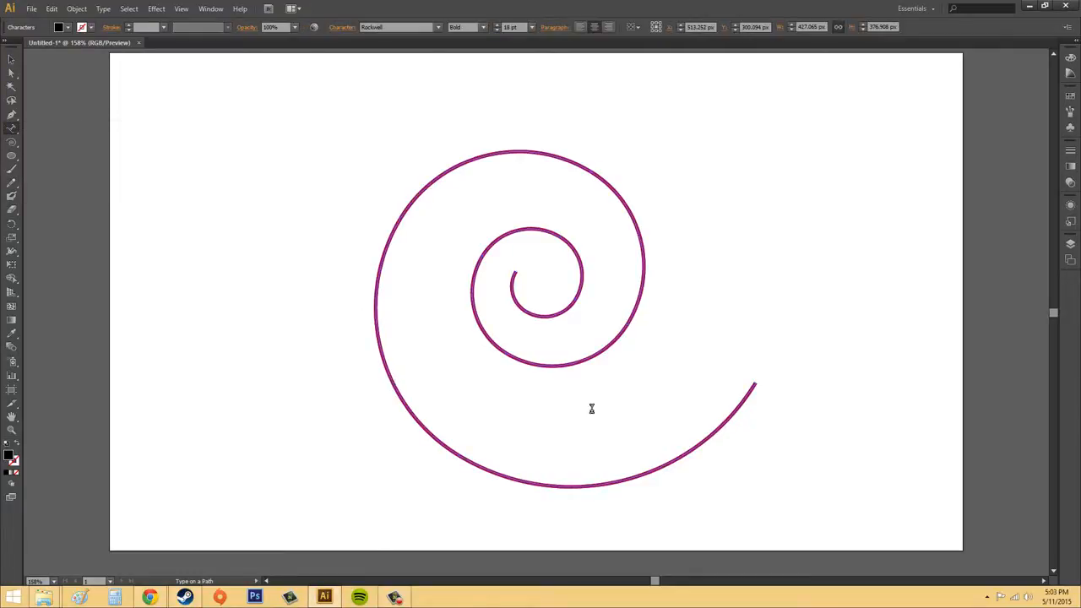
type("typing on a path")
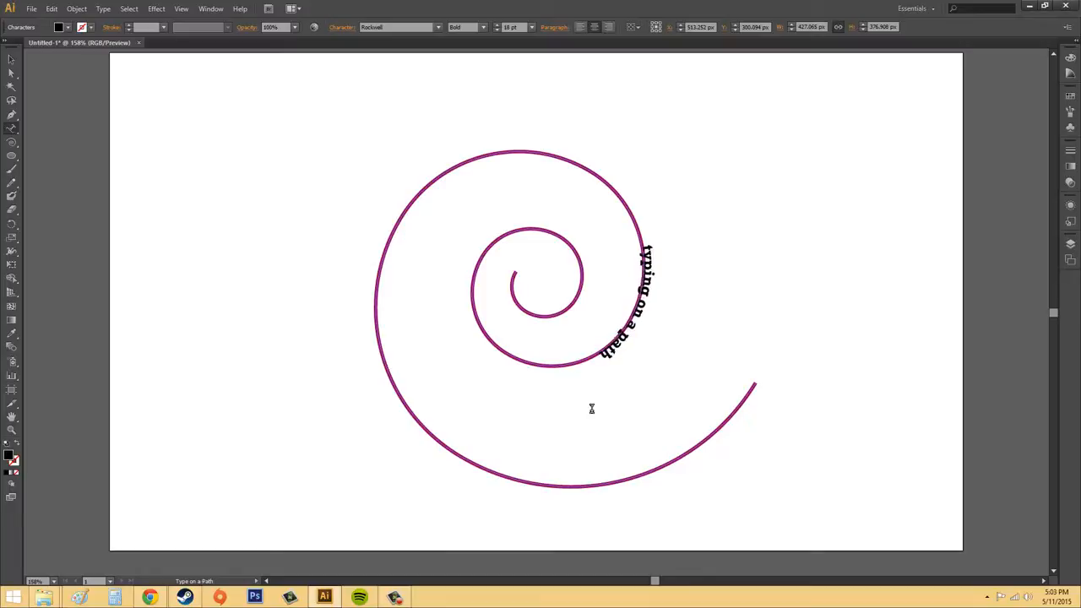
- Slide the path text by its center bracket to the spiral's outer left curve, and back to the inner side of its right curve
left_click(11, 59)
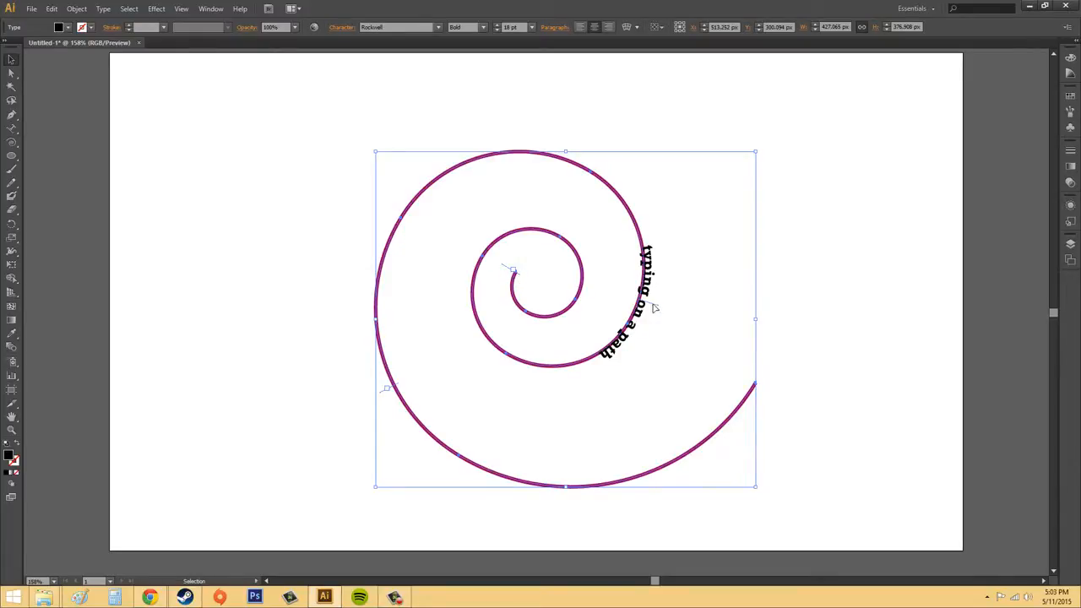
left_click_drag(654, 309, 301, 320)
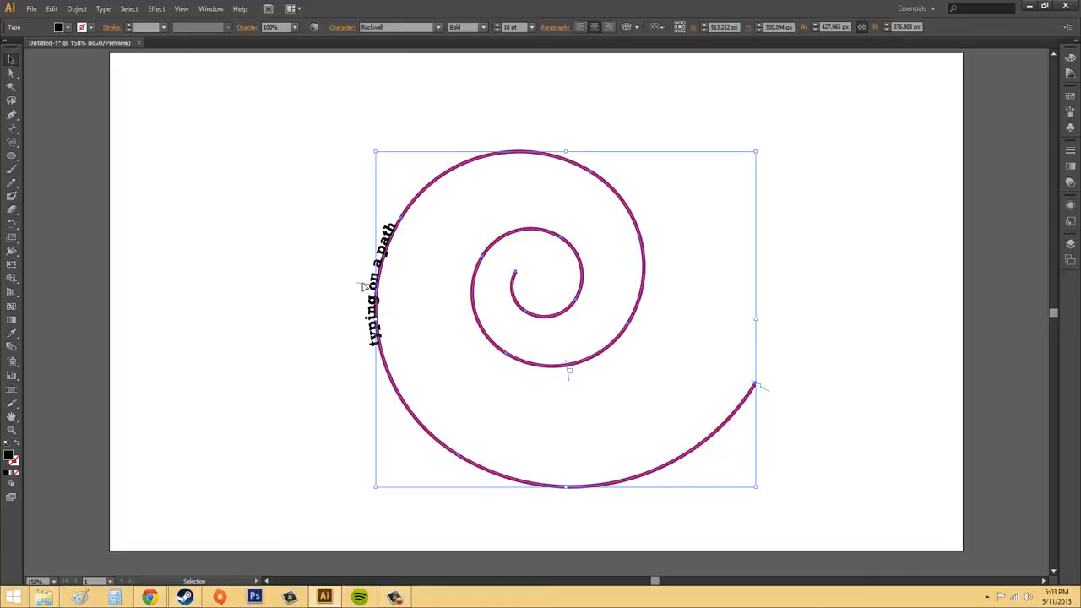
left_click_drag(363, 287, 590, 345)
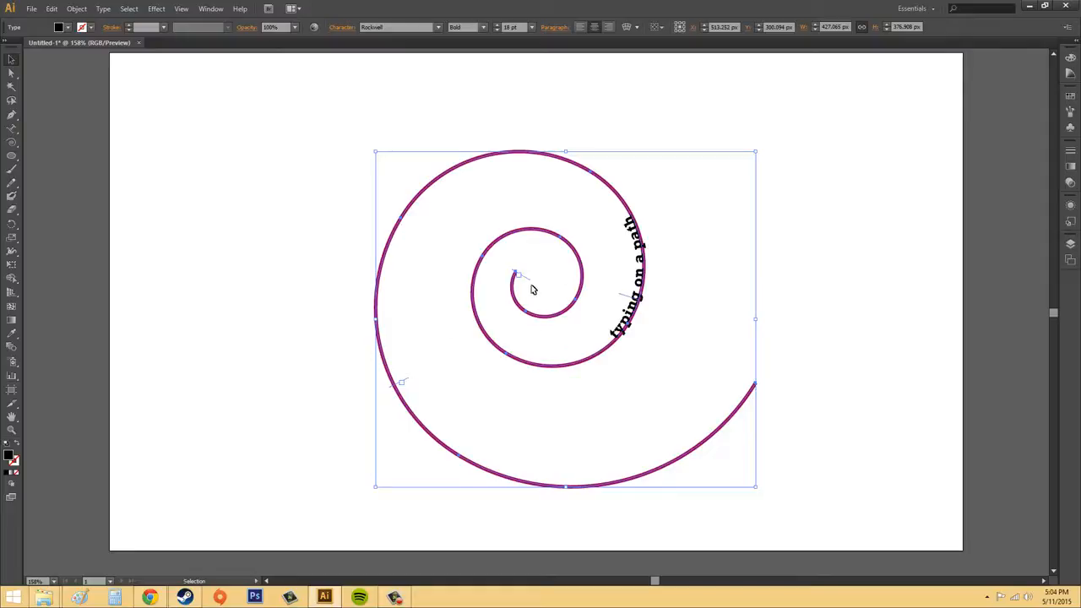
- Reposition the path text's start and end brackets so the type area spans the spiral from its inner end to its outer end
left_click_drag(523, 282, 390, 239)
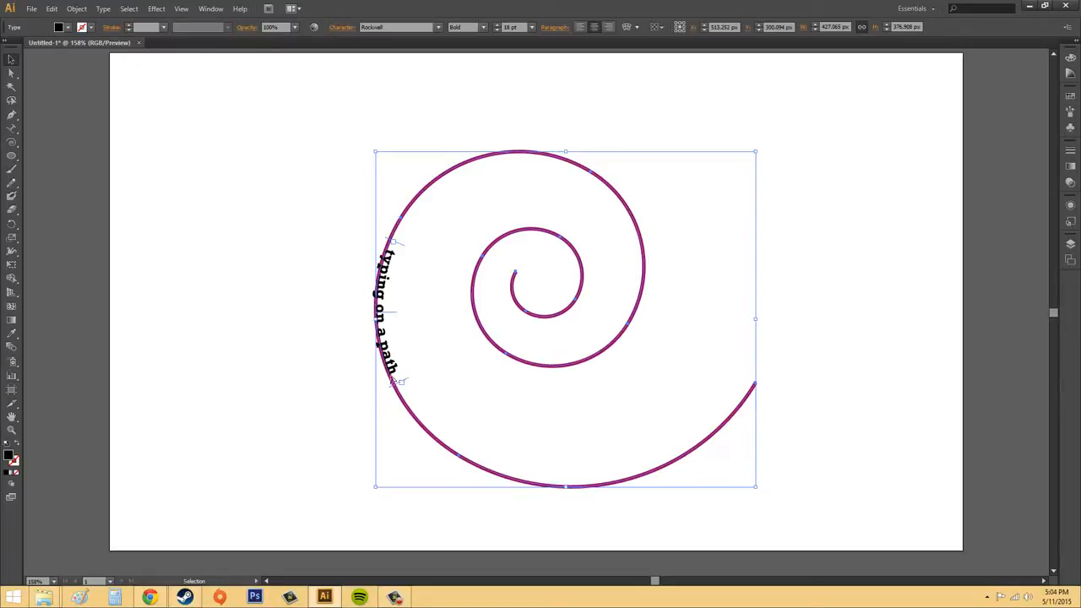
left_click_drag(401, 384, 754, 387)
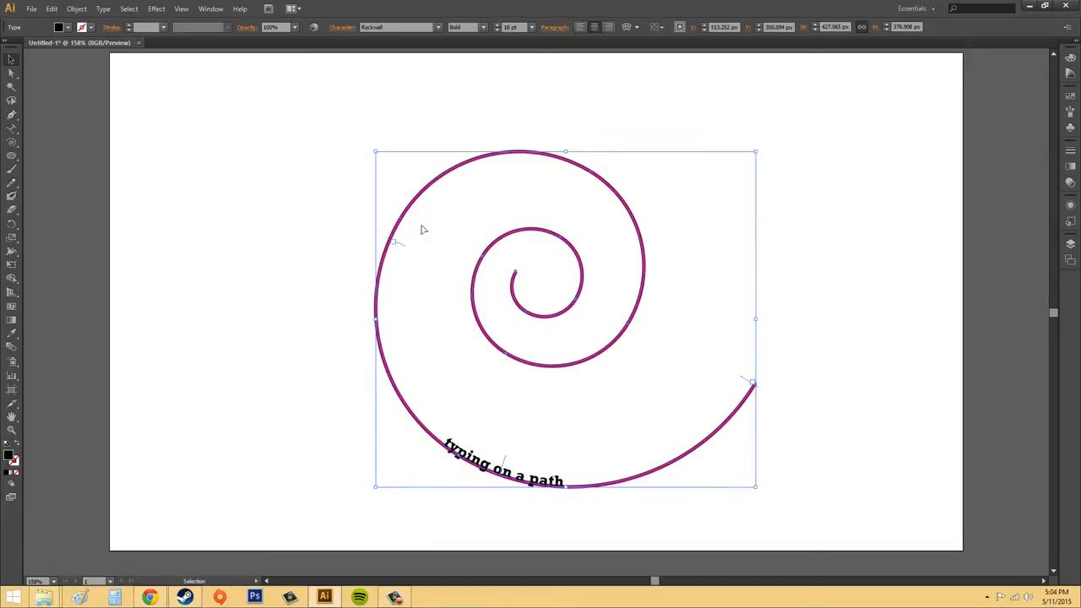
left_click_drag(424, 229, 517, 272)
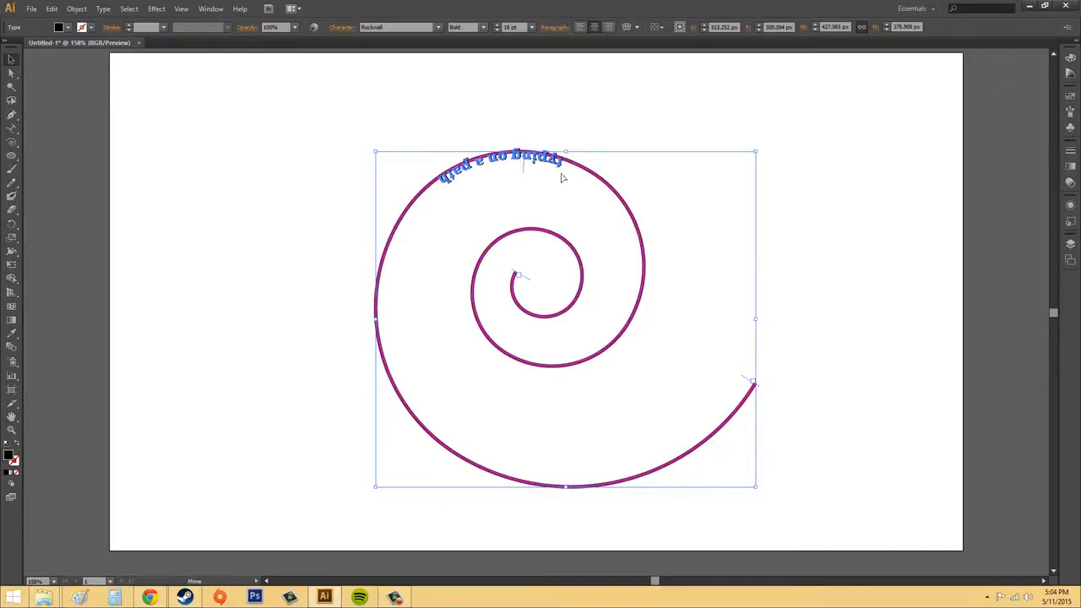
- Flip the path text to the outer side of the spiral at the top of its outer turn, and deselect it
left_click_drag(561, 174, 388, 127)
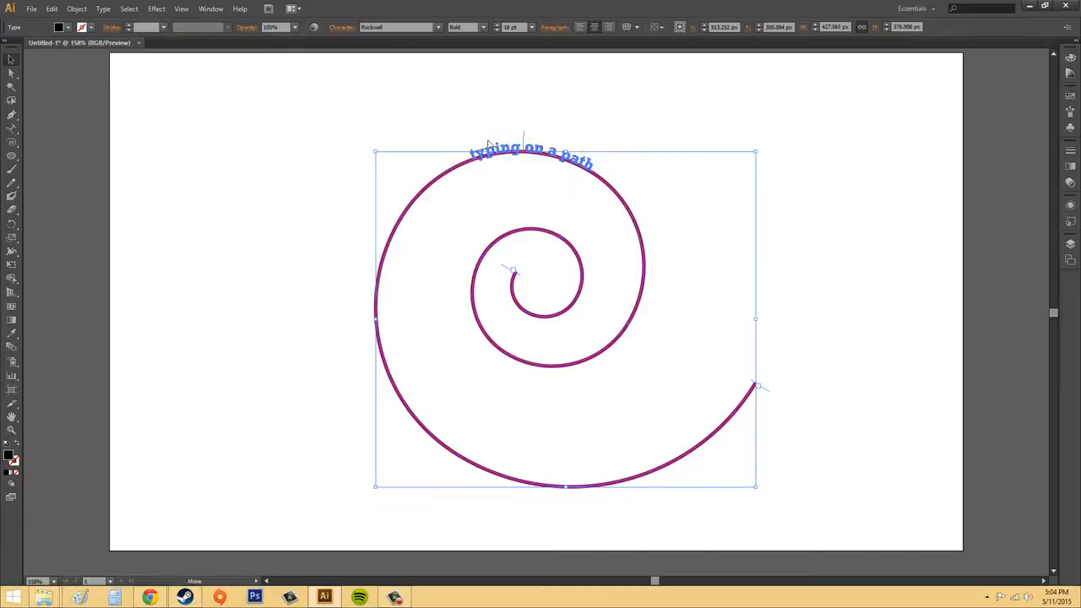
left_click(524, 139)
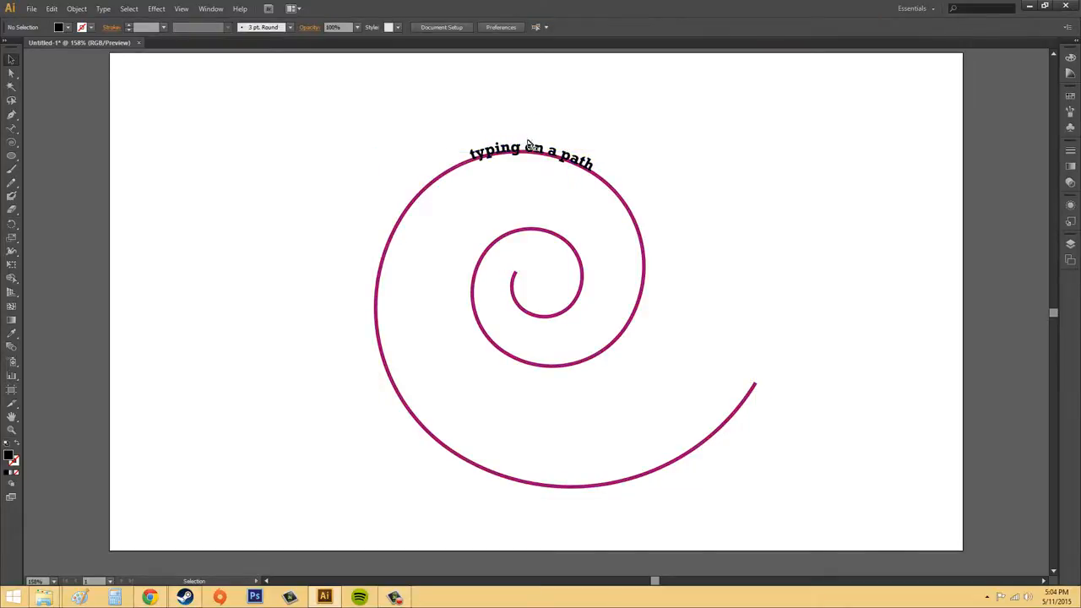
left_click(528, 145)
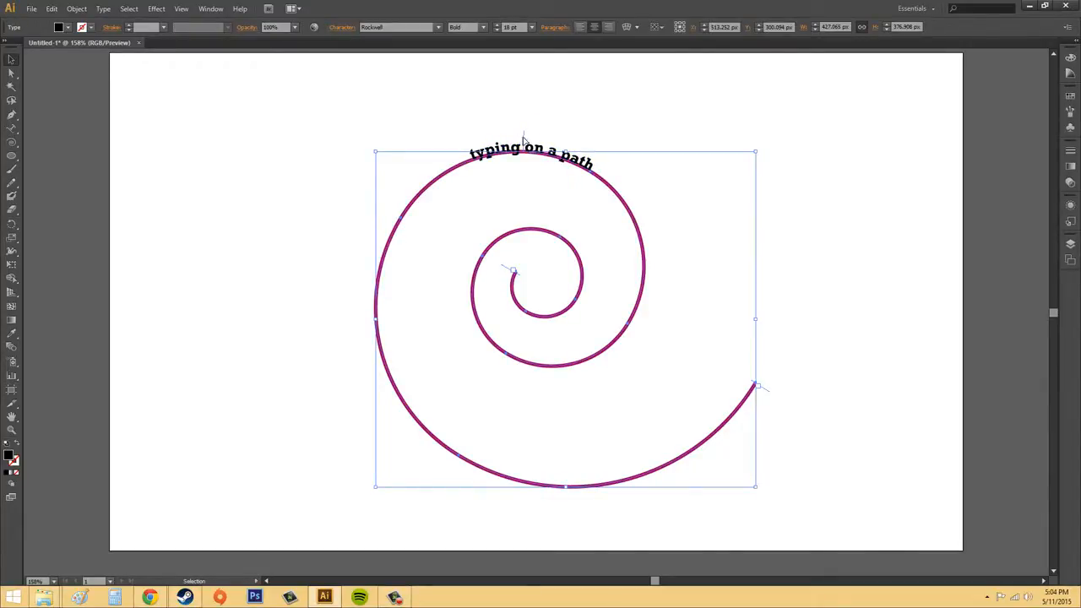
left_click(810, 132)
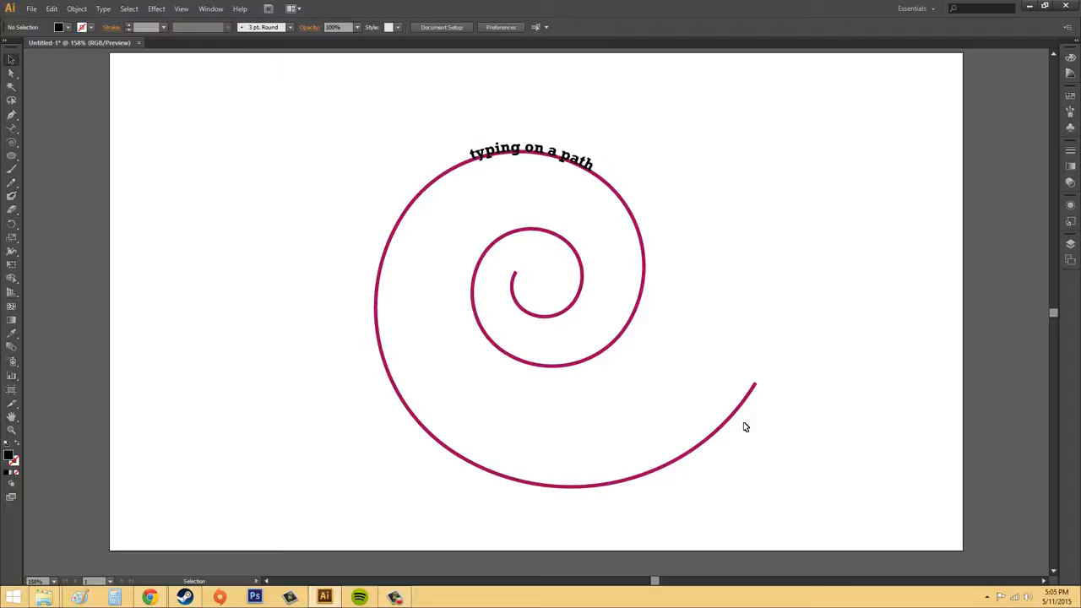
- Apply the Stair Step effect to the path text, and replace it with the 3D Ribbon effect
left_click(567, 165)
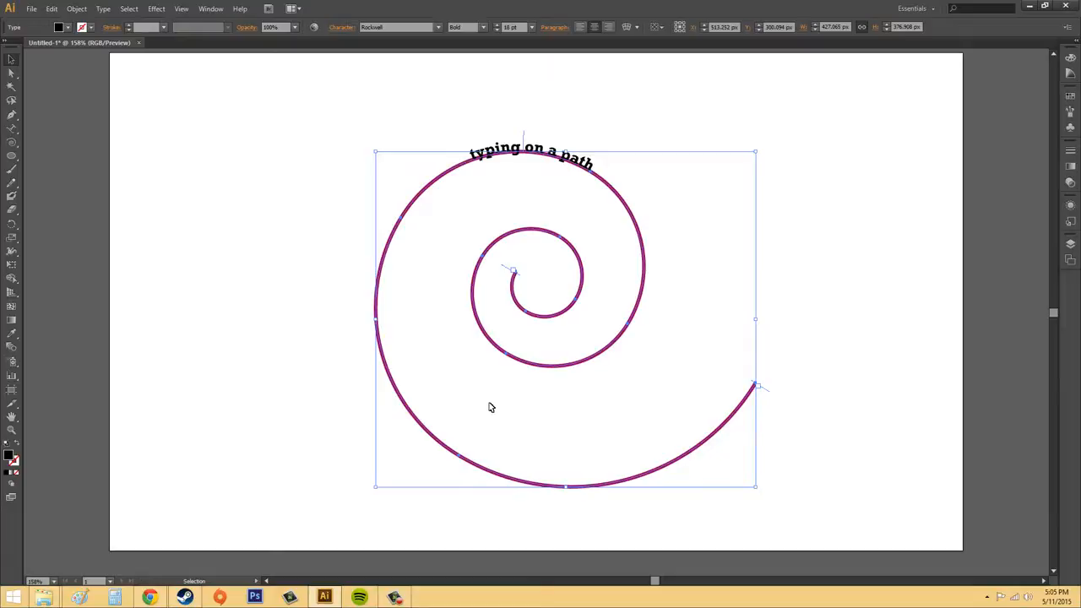
left_click(11, 58)
left_click(654, 99)
left_click(537, 152)
left_click(103, 8)
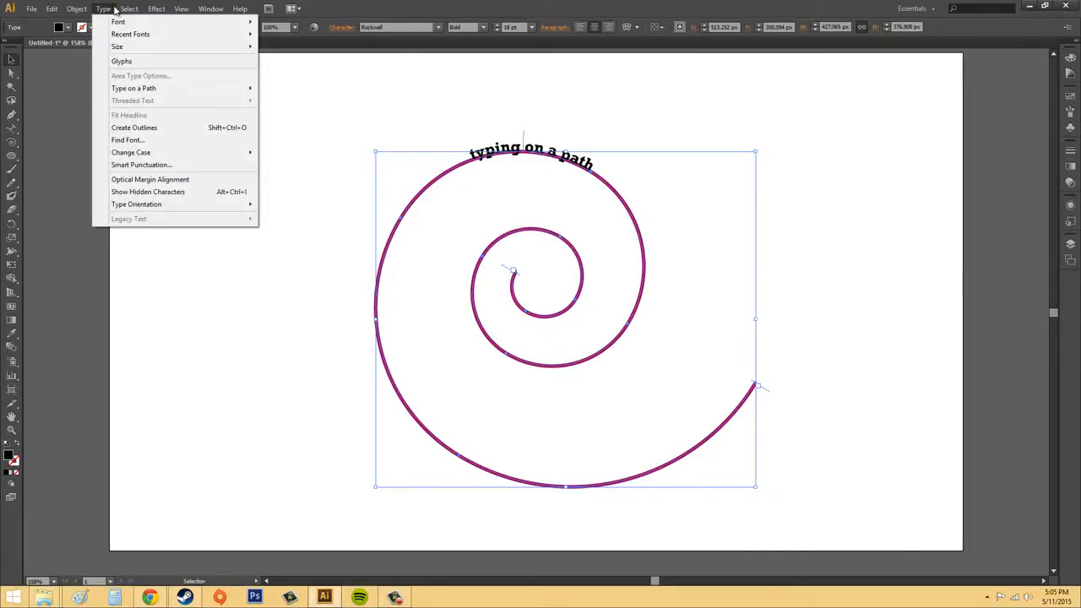
mouse_move(131, 88)
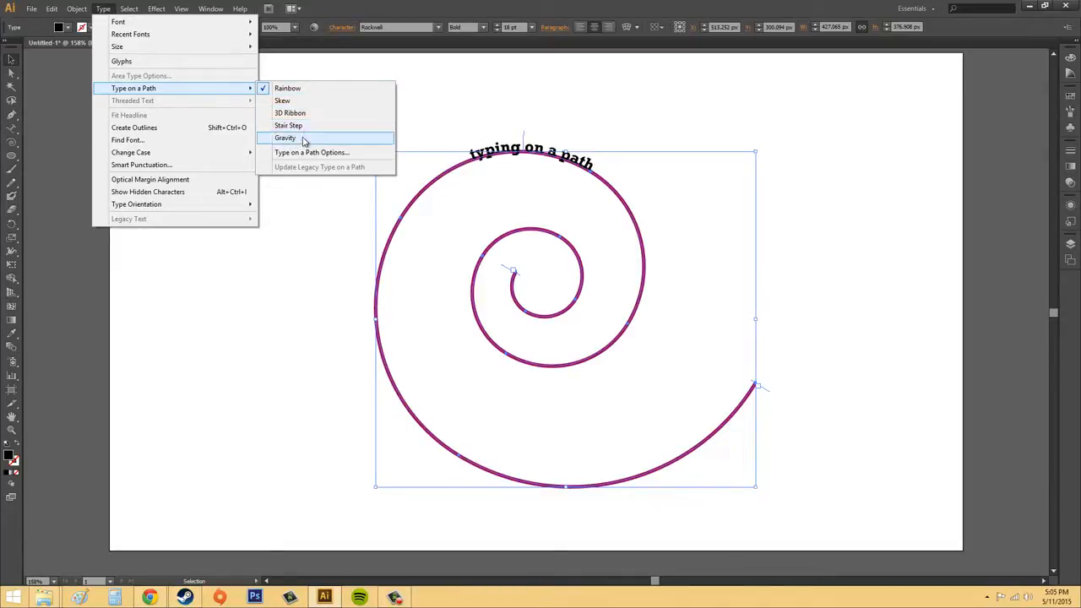
left_click(306, 130)
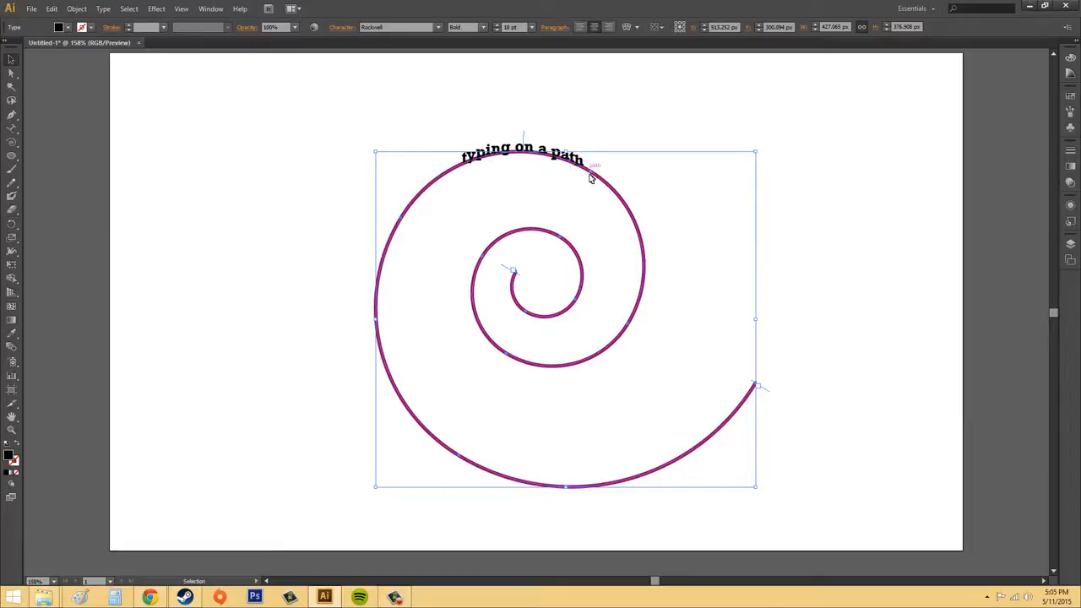
left_click(105, 10)
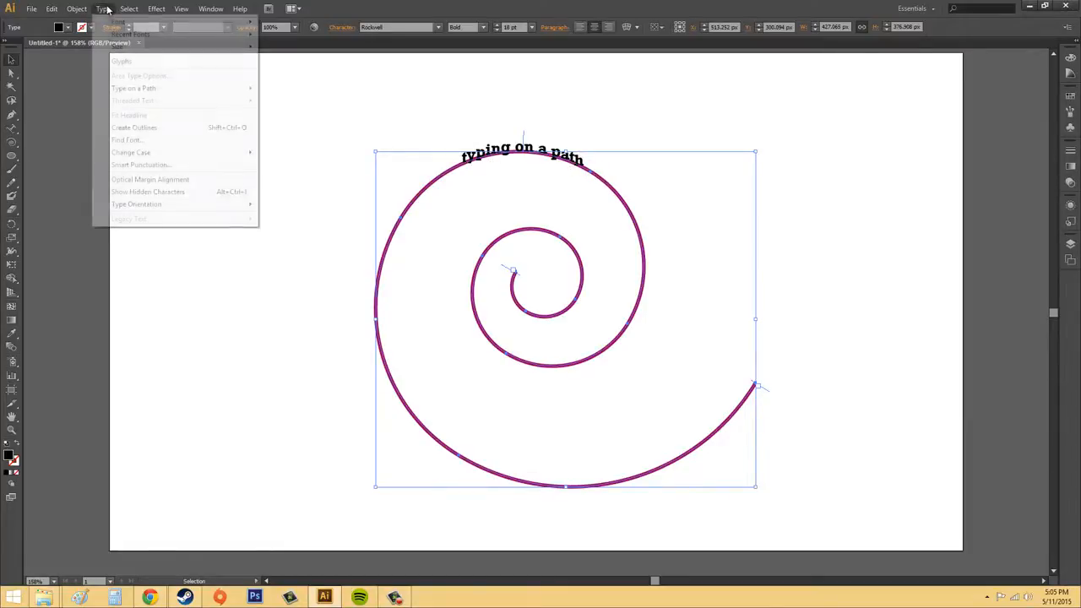
left_click(305, 113)
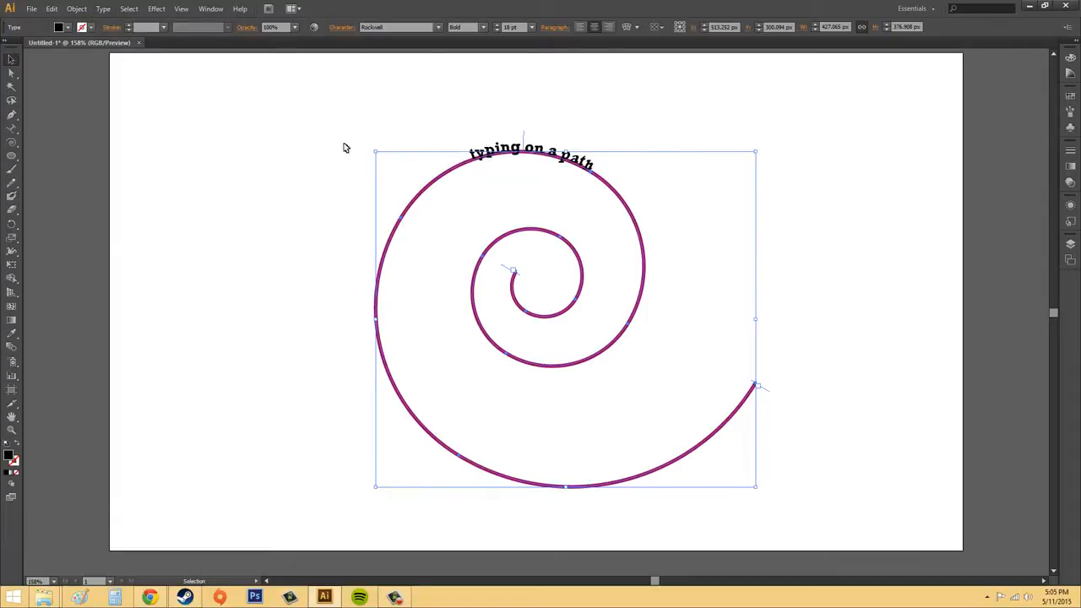
- Open the Type on a Path Options for the text, move the dialog clear of the spiral and enable the preview
left_click(77, 9)
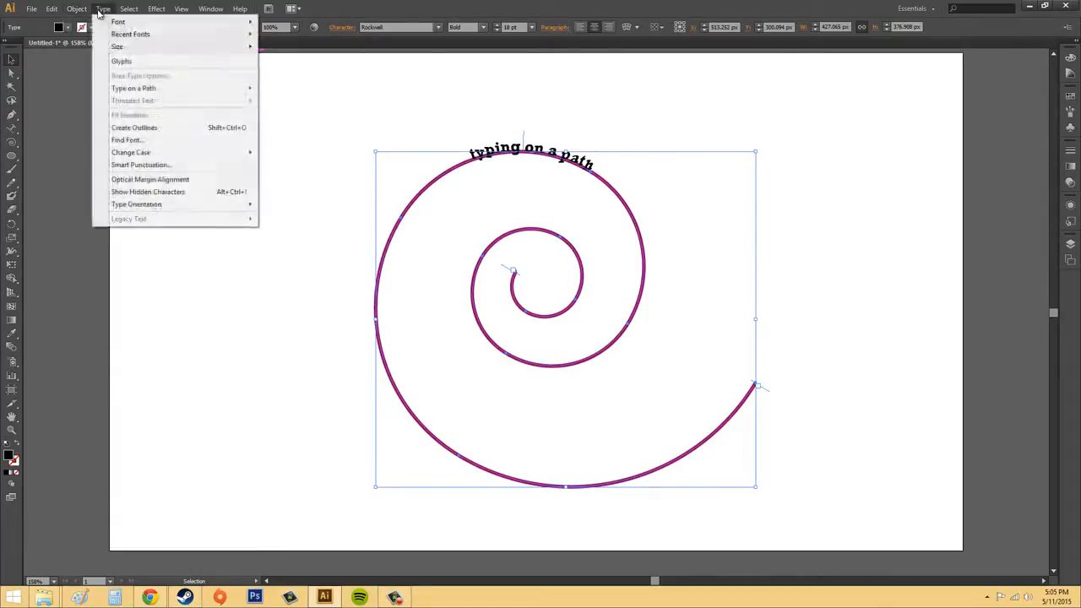
mouse_move(118, 12)
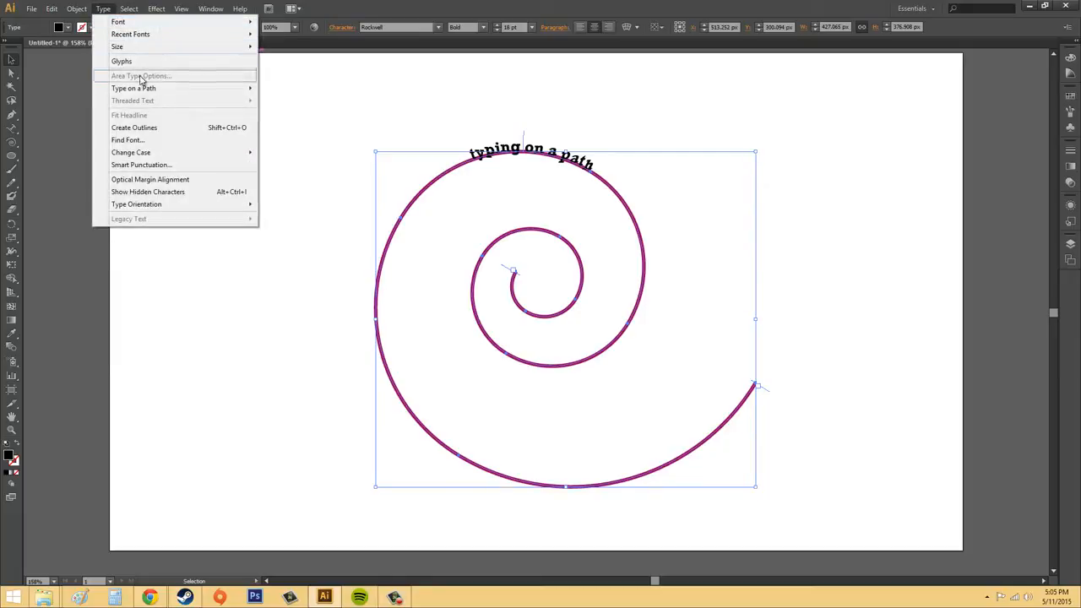
mouse_move(143, 89)
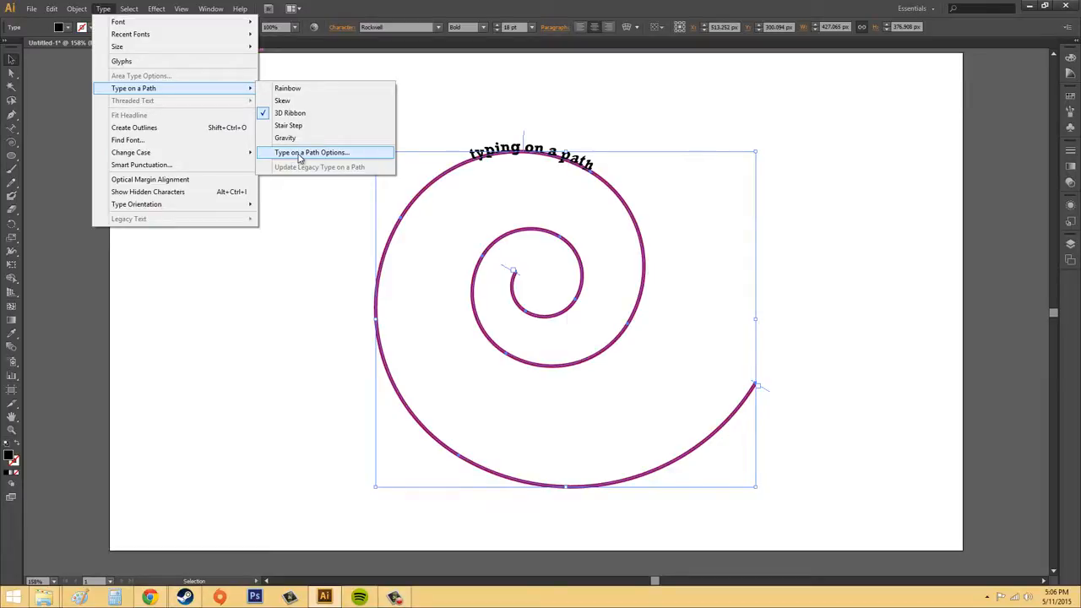
left_click(298, 158)
left_click_drag(569, 246, 271, 185)
left_click(237, 212)
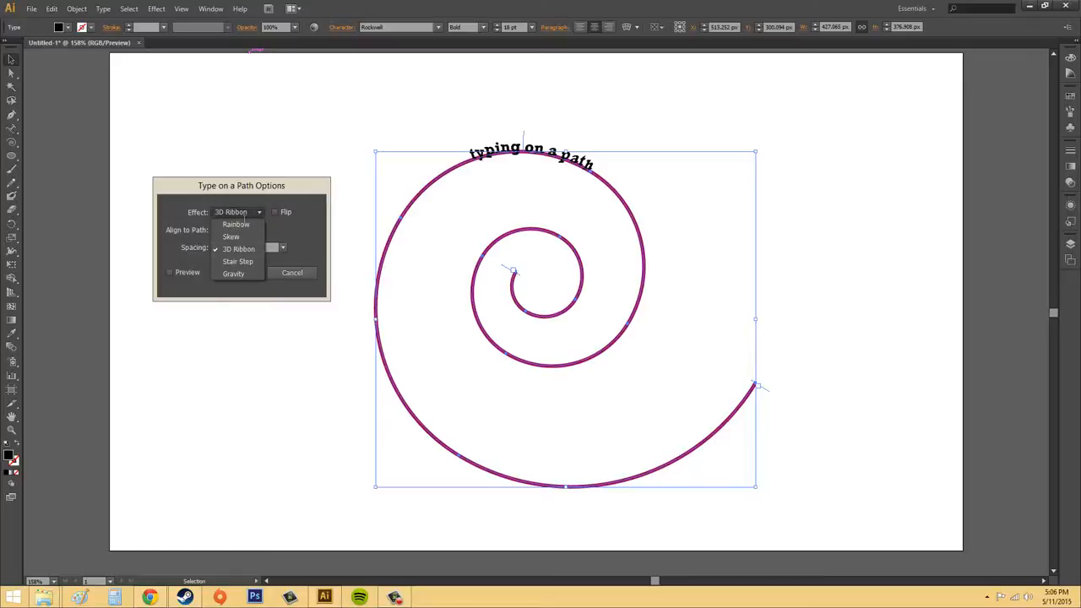
left_click(237, 213)
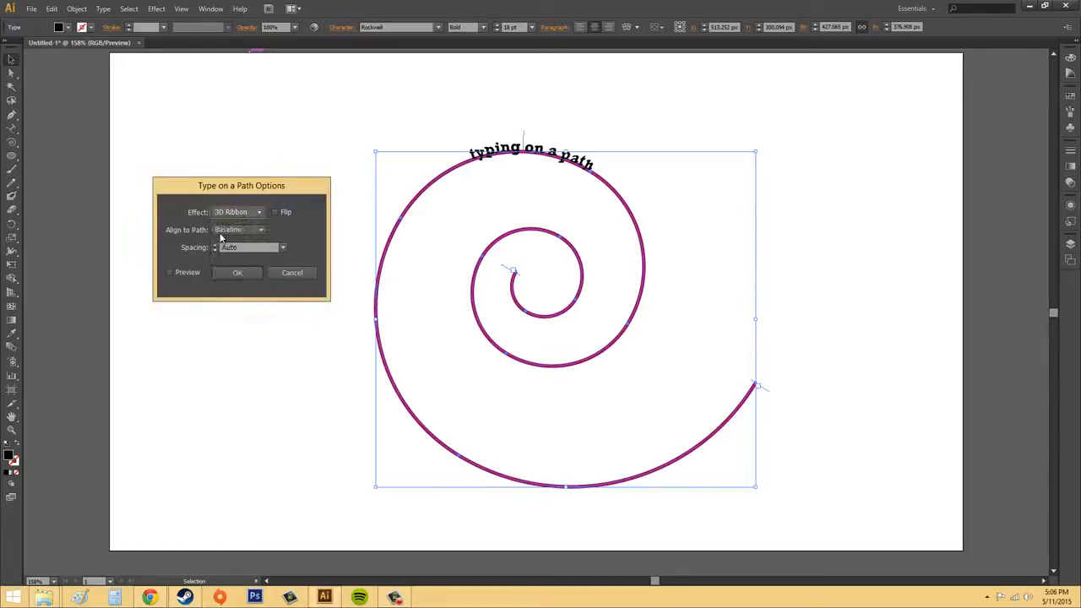
left_click(170, 271)
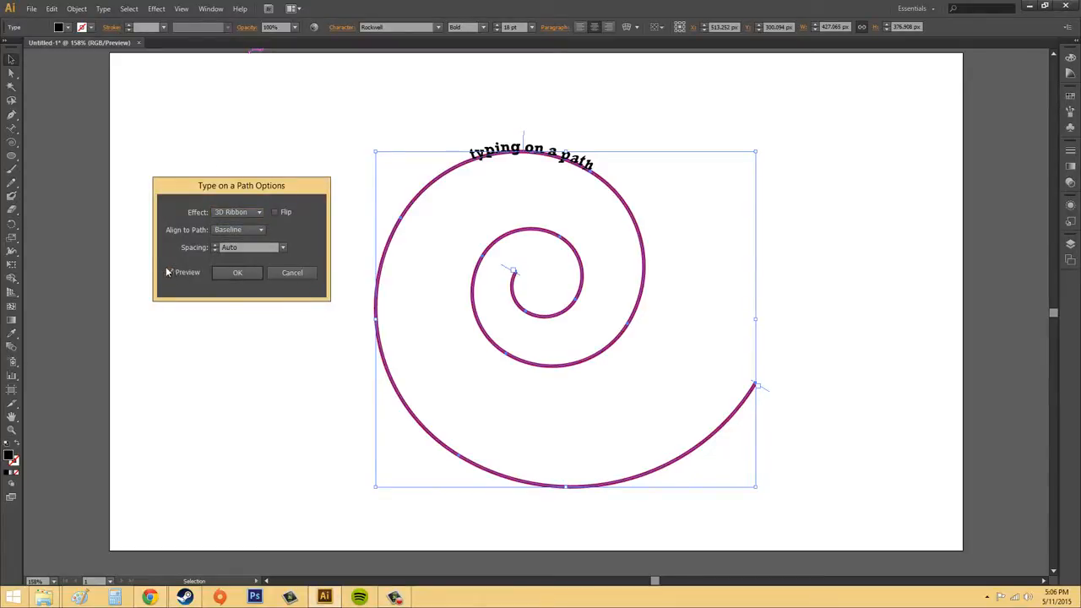
- Preview the Skew, 3D Ribbon and Gravity effects on the path text, and set the effect to Rainbow
left_click(237, 212)
left_click(228, 226)
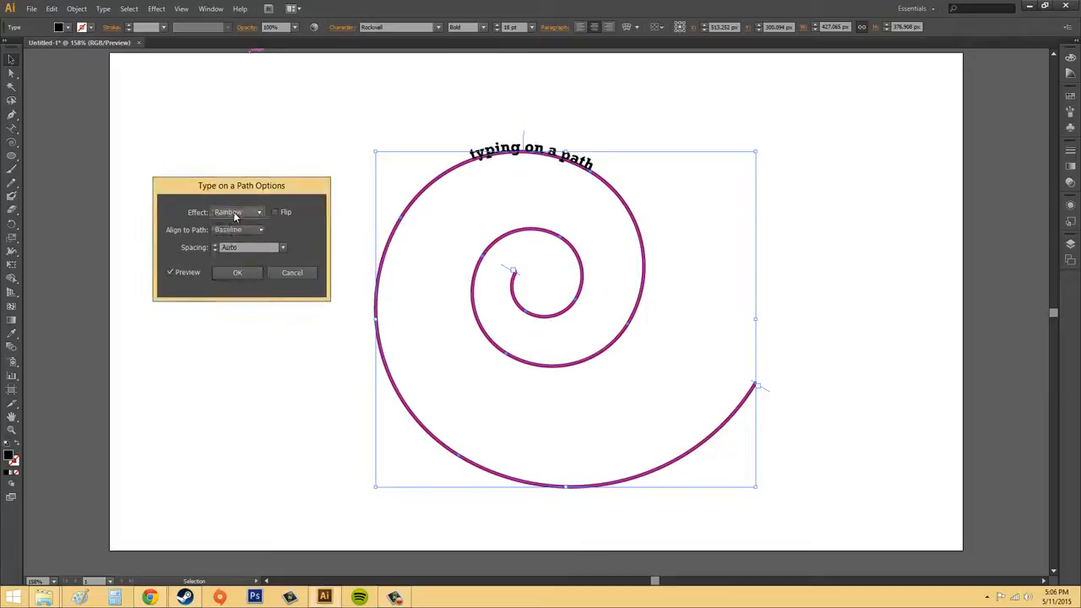
left_click(234, 215)
left_click(235, 237)
left_click(241, 212)
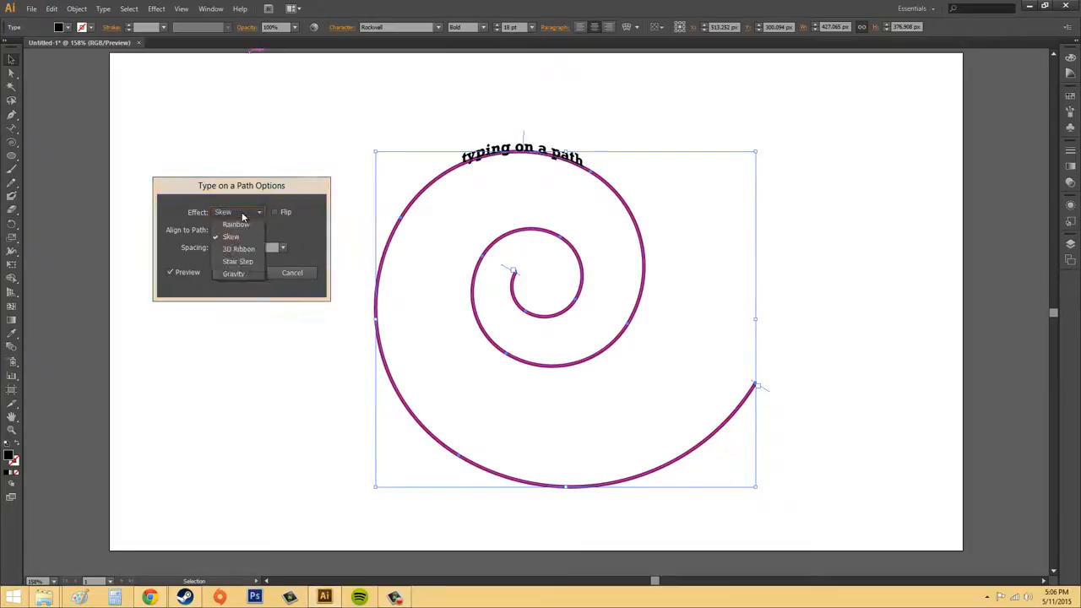
left_click(235, 243)
left_click(243, 211)
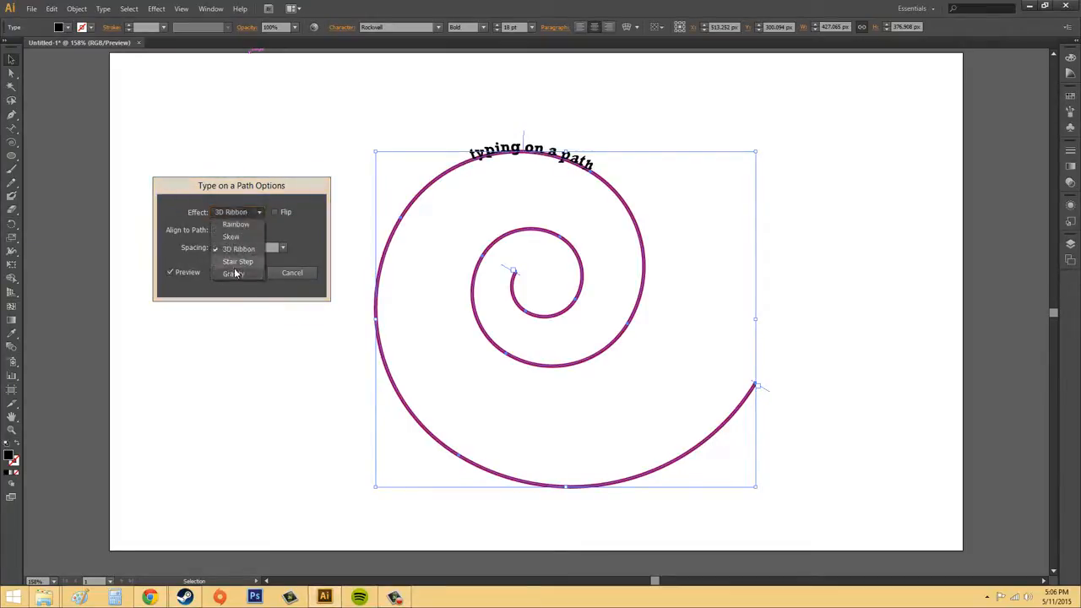
left_click(236, 271)
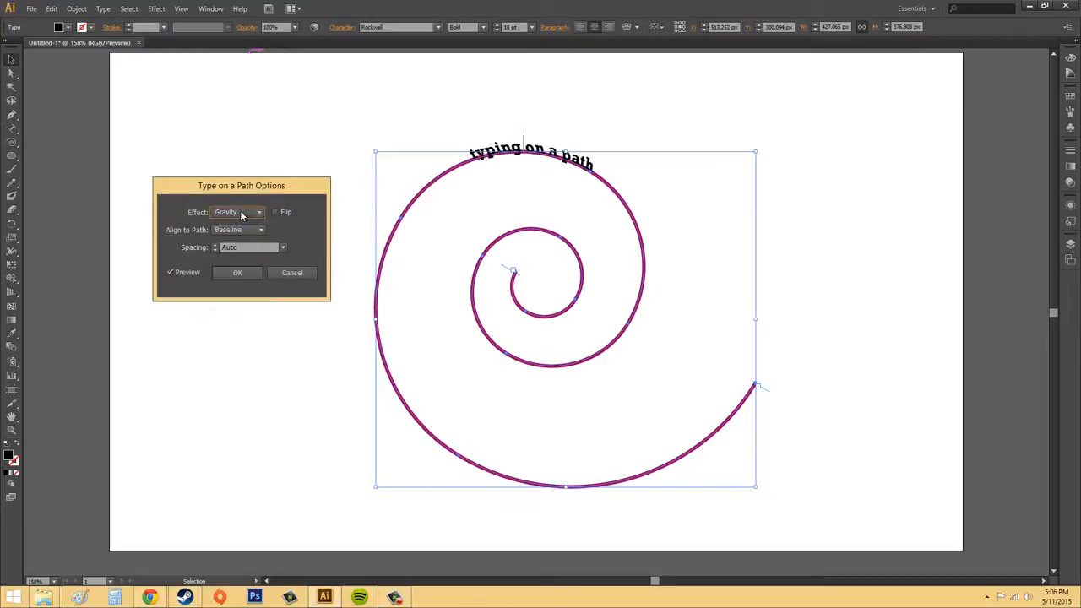
left_click(243, 212)
left_click(237, 226)
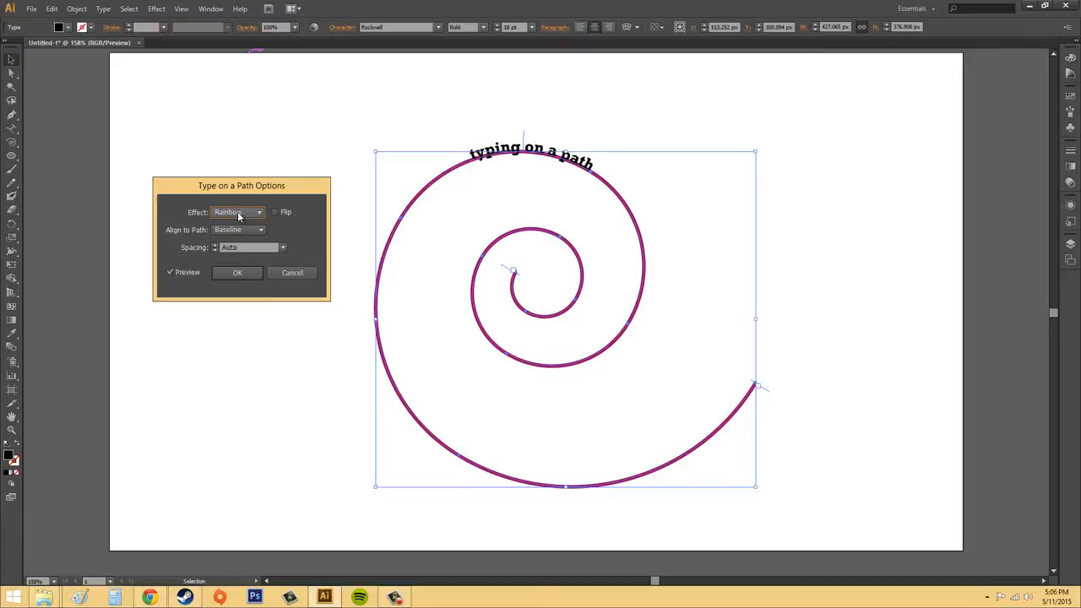
left_click(238, 216)
left_click(255, 219)
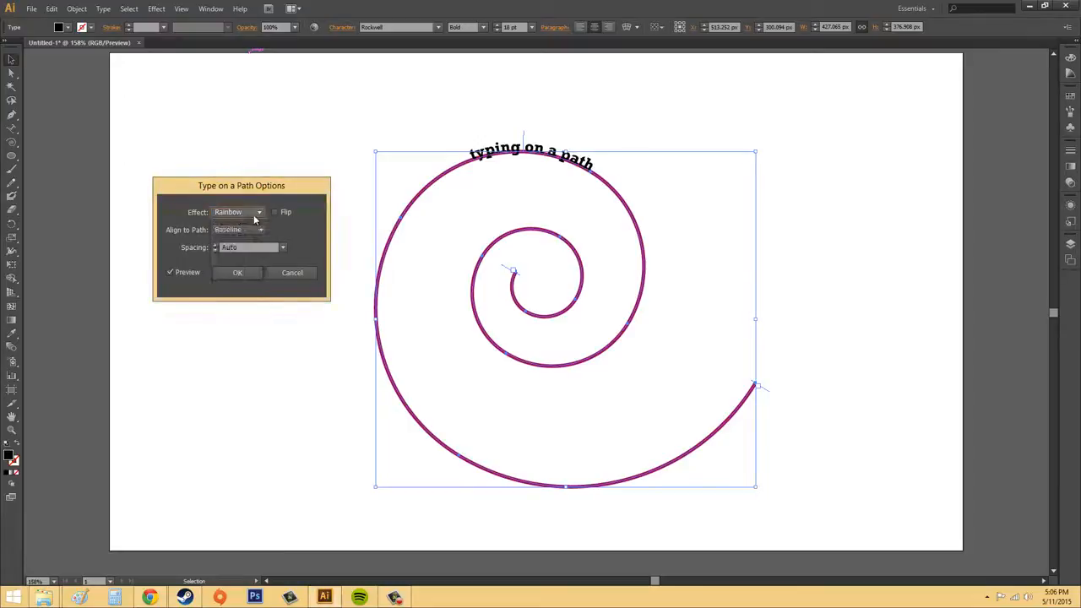
- Toggle the Flip option for the path text to compare both orientations, and leave it on
left_click(276, 212)
left_click(275, 211)
left_click(275, 212)
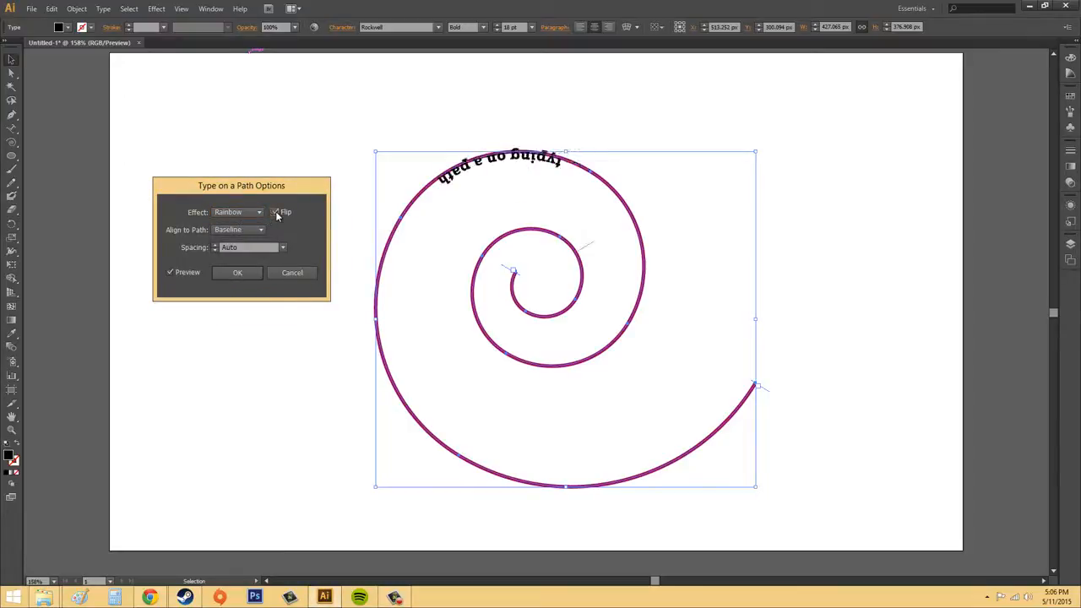
- Toggle the Flip option several times to compare both text orientations on the spiral, and leave it off
left_click(275, 212)
left_click(276, 212)
left_click(275, 212)
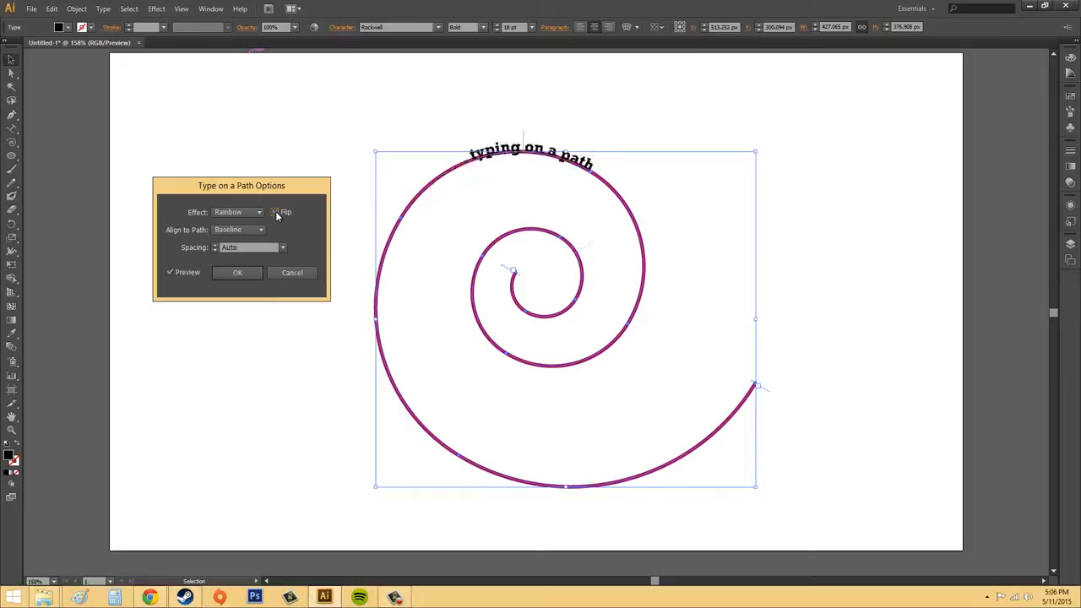
left_click(275, 212)
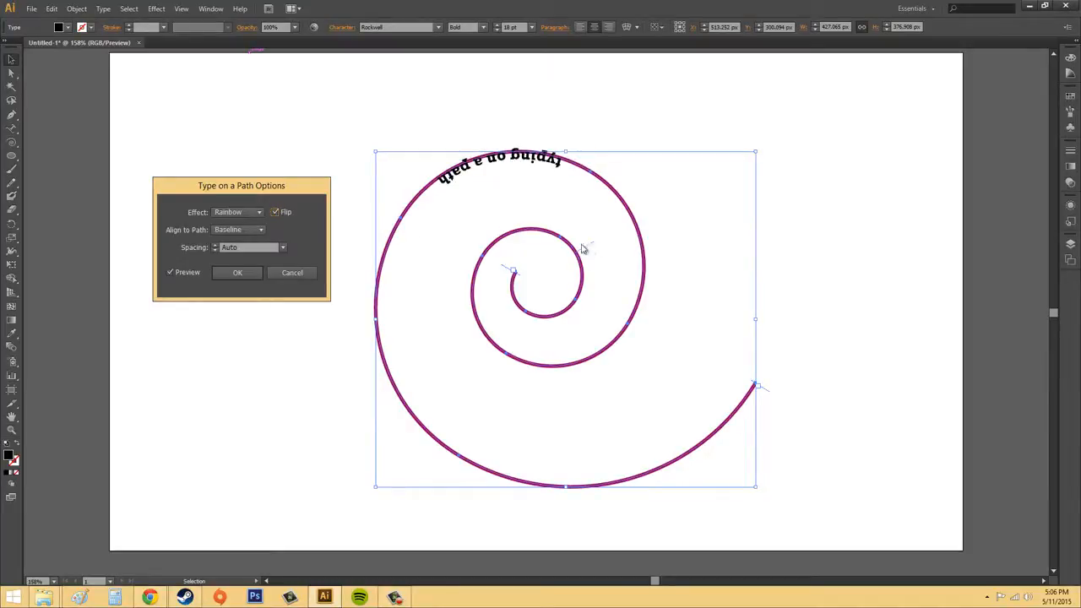
left_click(274, 213)
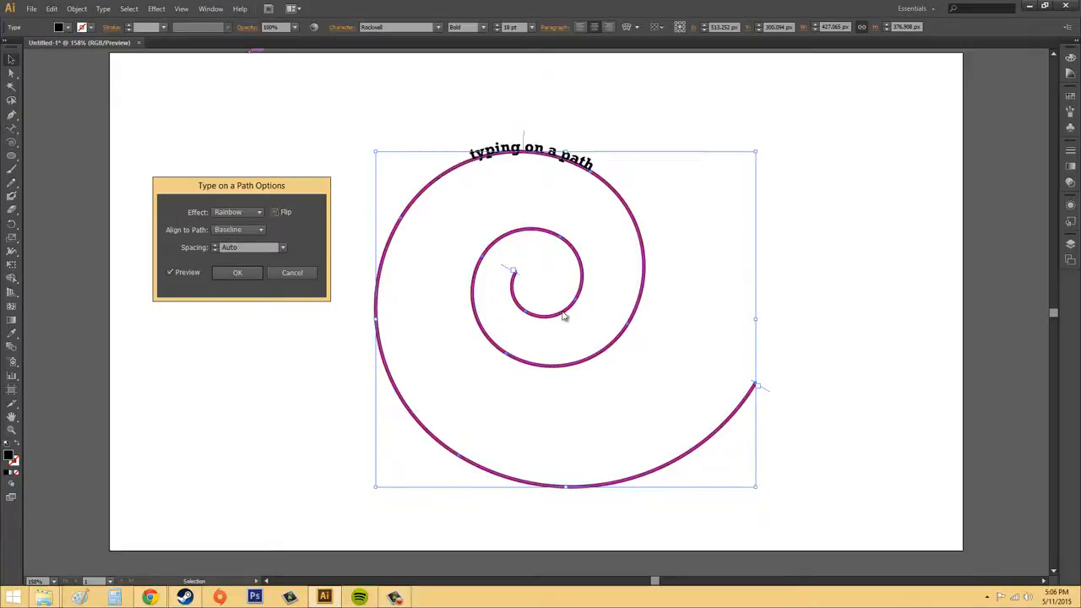
- Preview the Ascender, Descender and Center path alignments for the spiral text, and return the alignment to Baseline
left_click(239, 229)
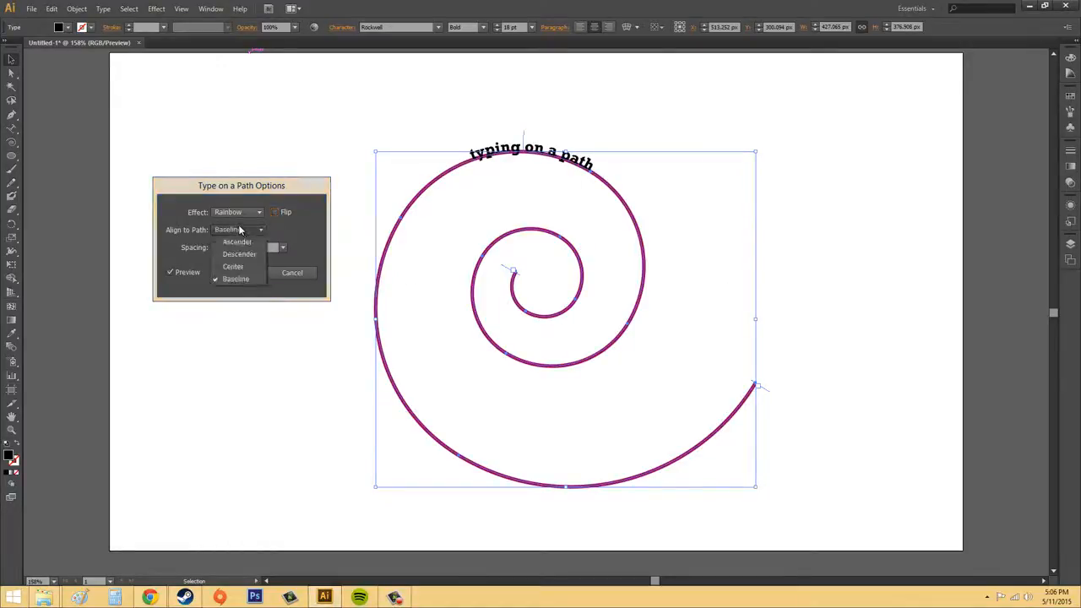
left_click(234, 230)
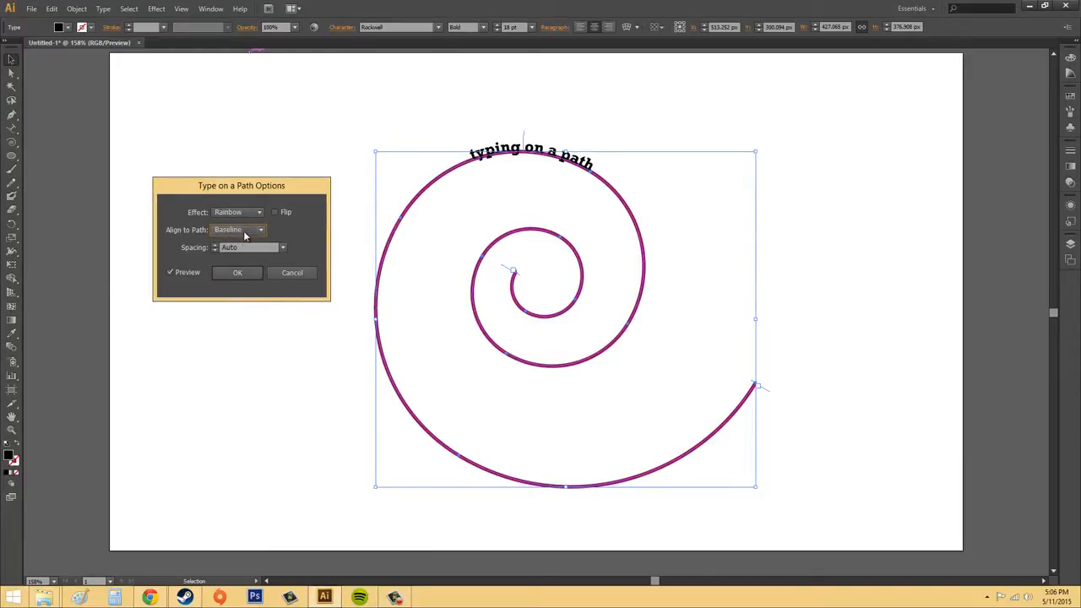
left_click(243, 229)
left_click(237, 241)
left_click(239, 231)
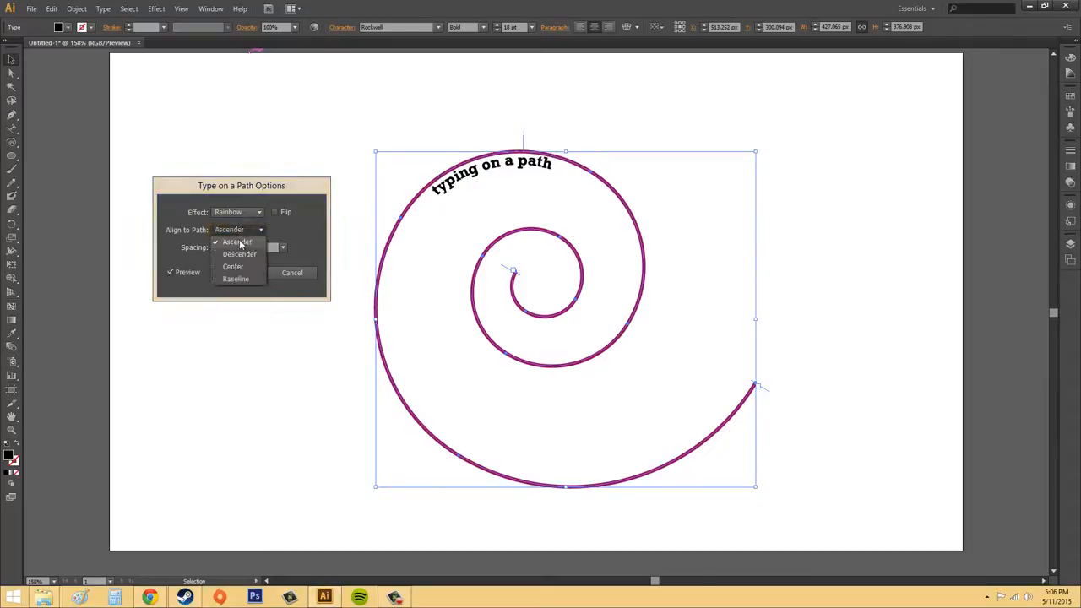
left_click(239, 254)
left_click(241, 231)
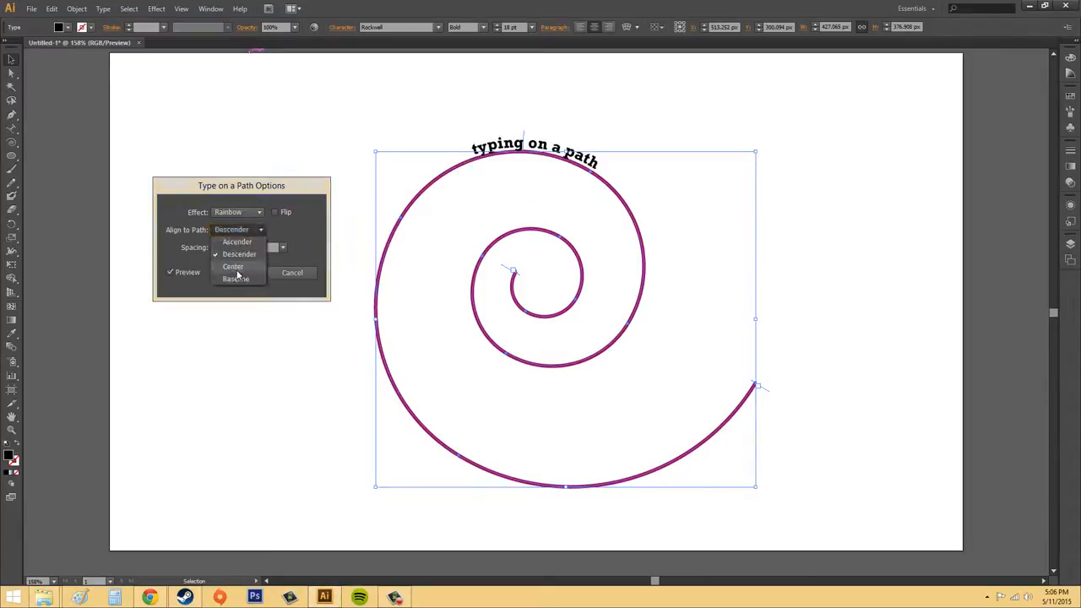
left_click(235, 267)
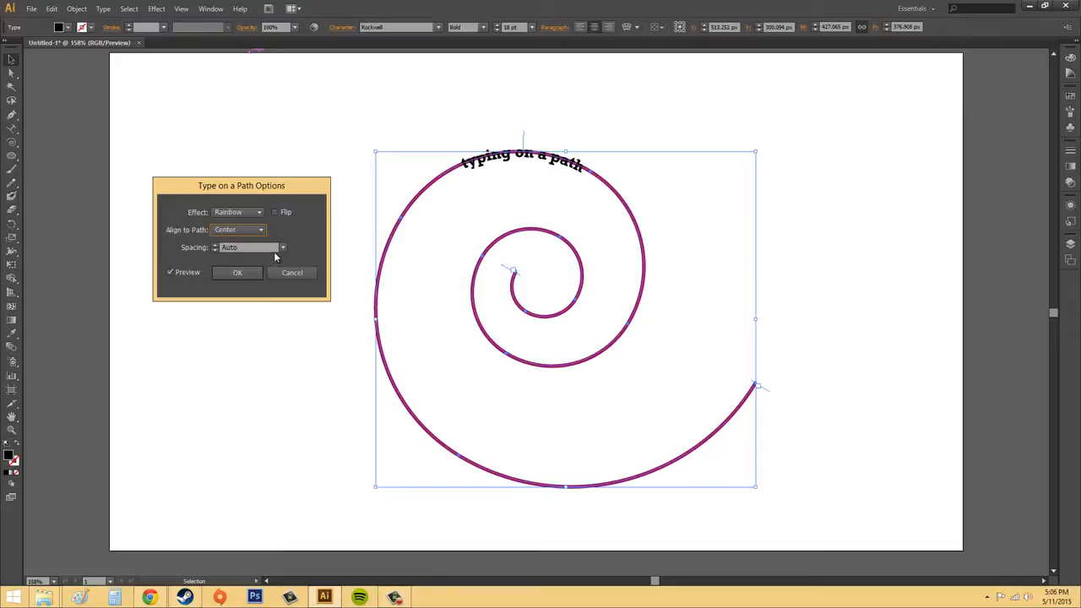
left_click(239, 230)
left_click(240, 279)
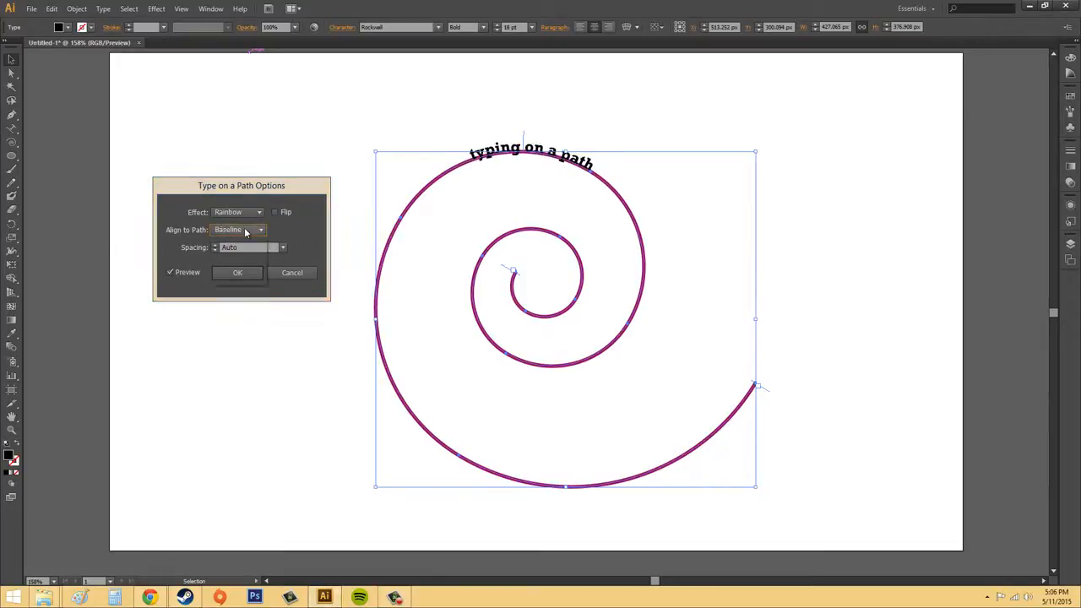
- Compare the Ascender alignment once more, and set the text's path alignment to Descender
left_click(240, 230)
left_click(241, 243)
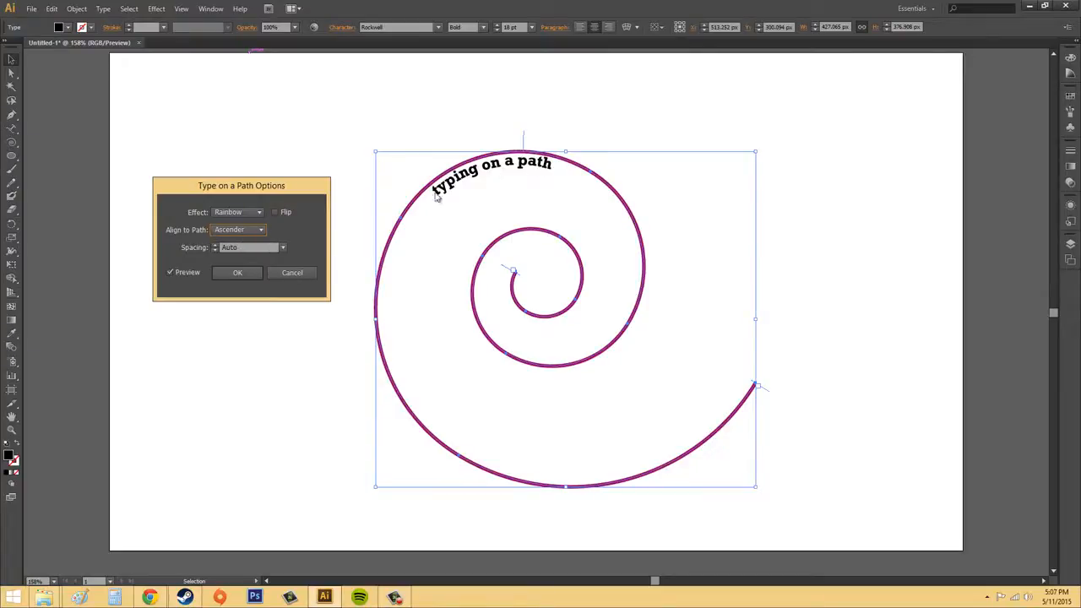
left_click(245, 230)
left_click(265, 252)
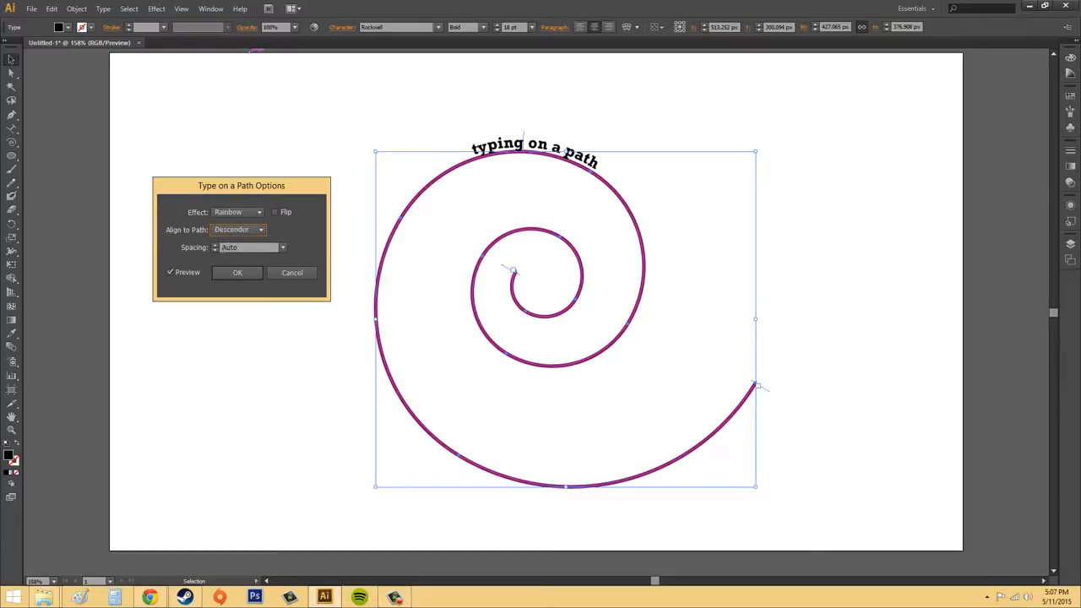
- Preview path text spacings of -800, 12, 36 and -36 pt, and cancel the path type options
left_click(214, 247)
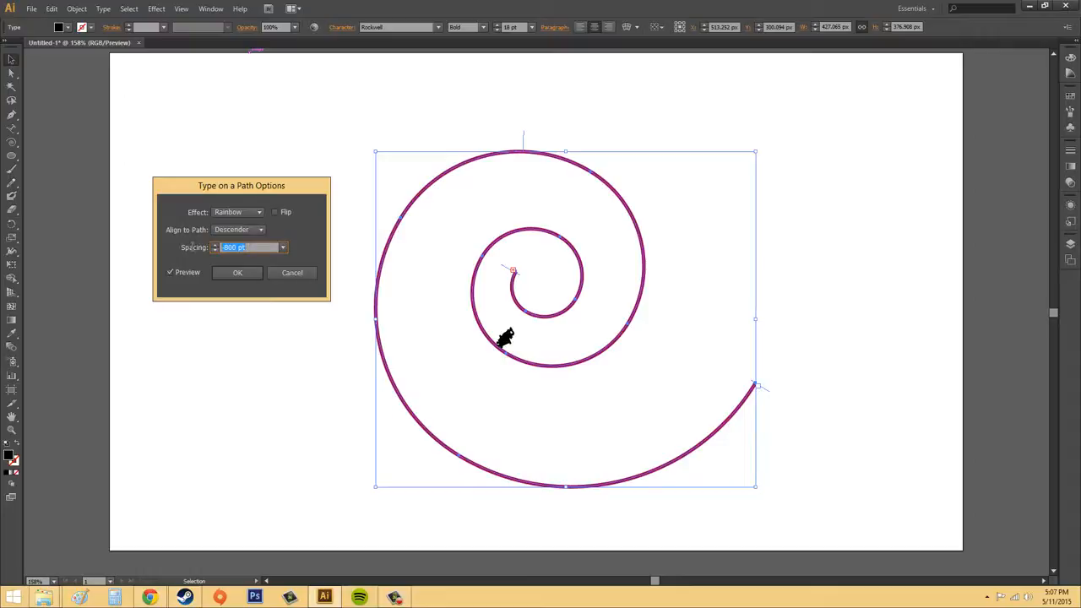
left_click(284, 249)
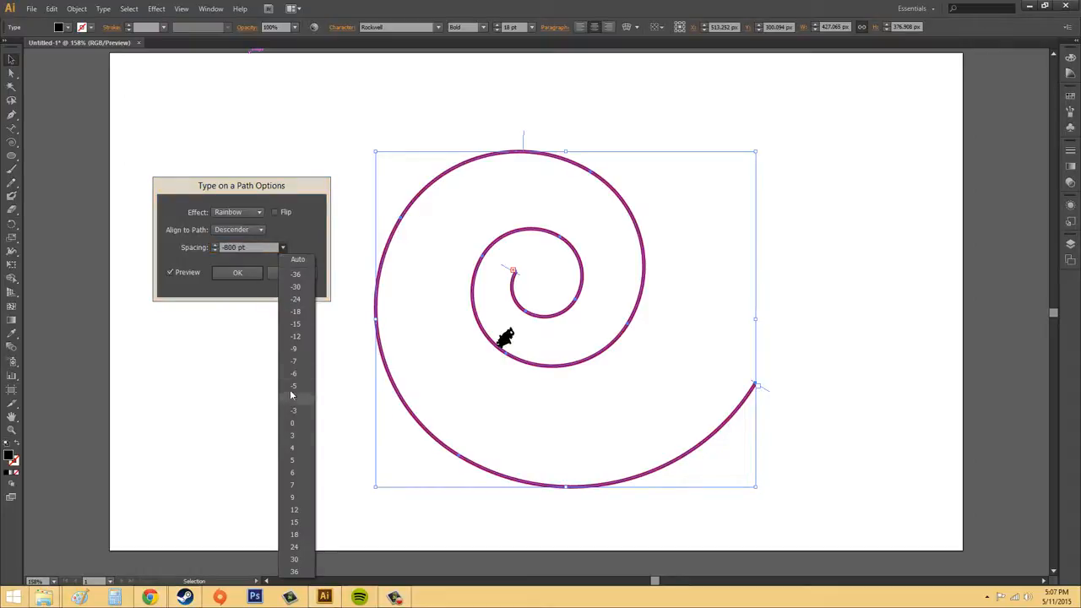
left_click(293, 510)
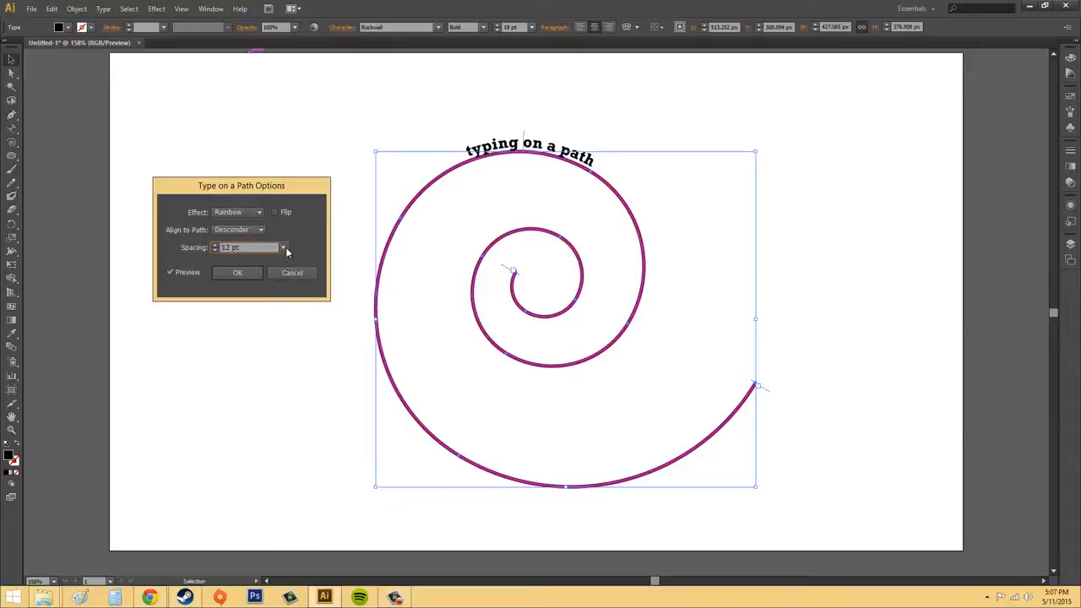
left_click(285, 247)
left_click(295, 571)
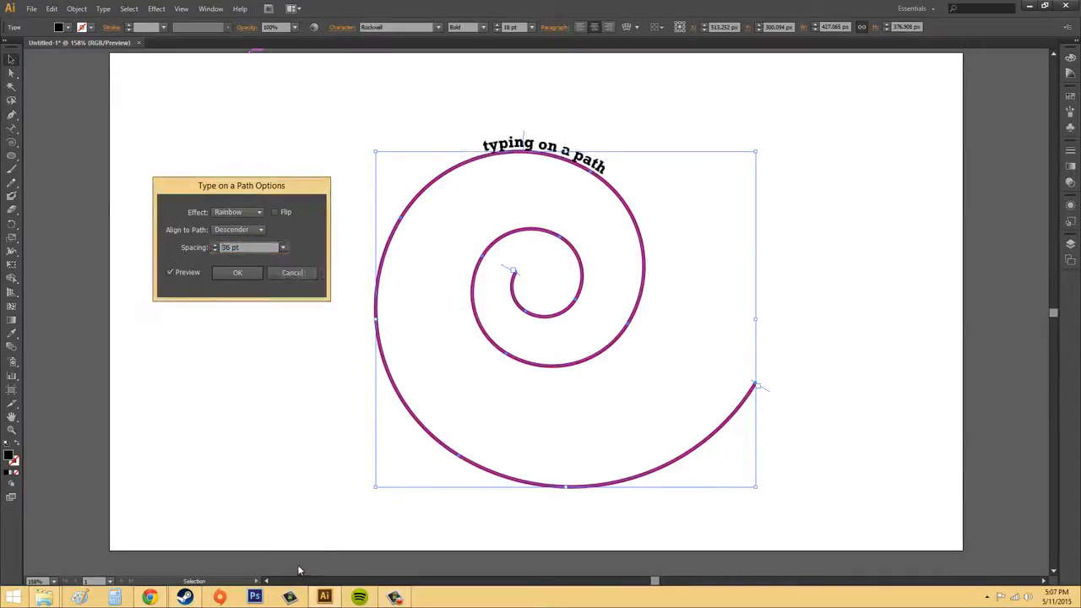
left_click(283, 247)
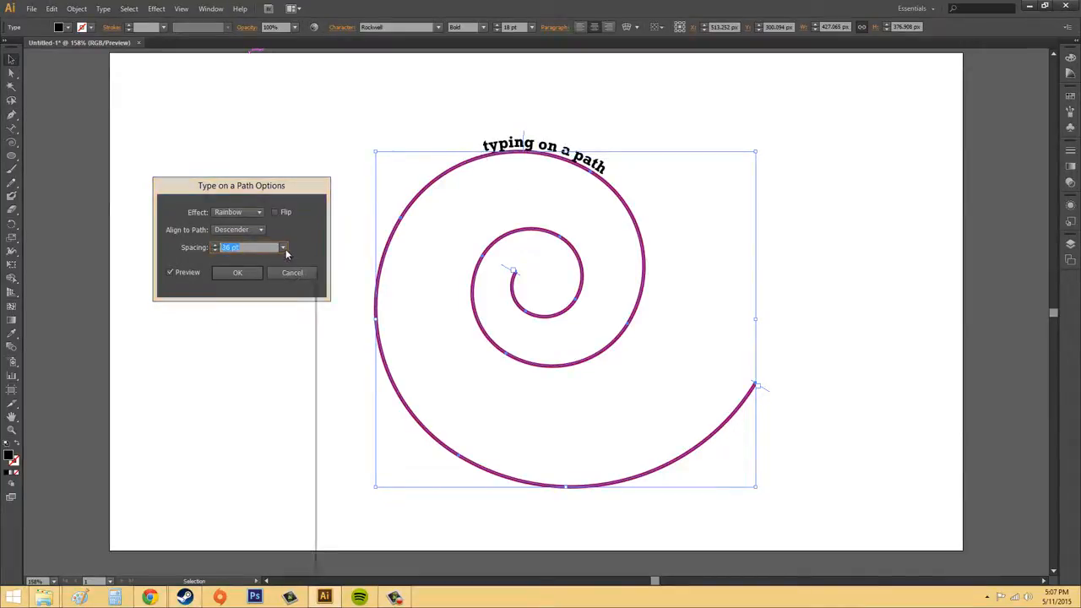
left_click(290, 274)
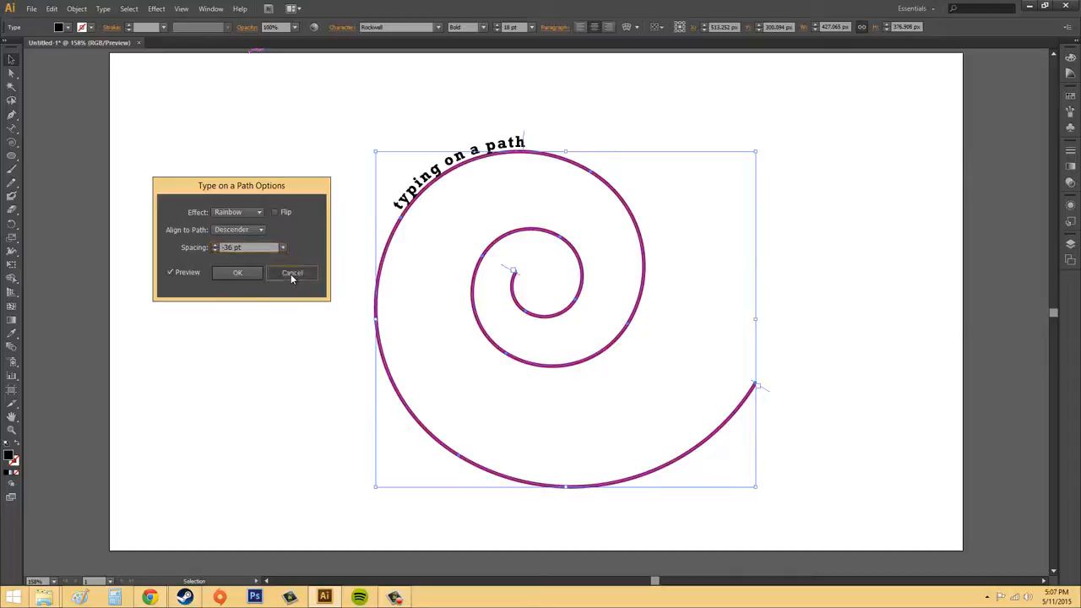
left_click(292, 272)
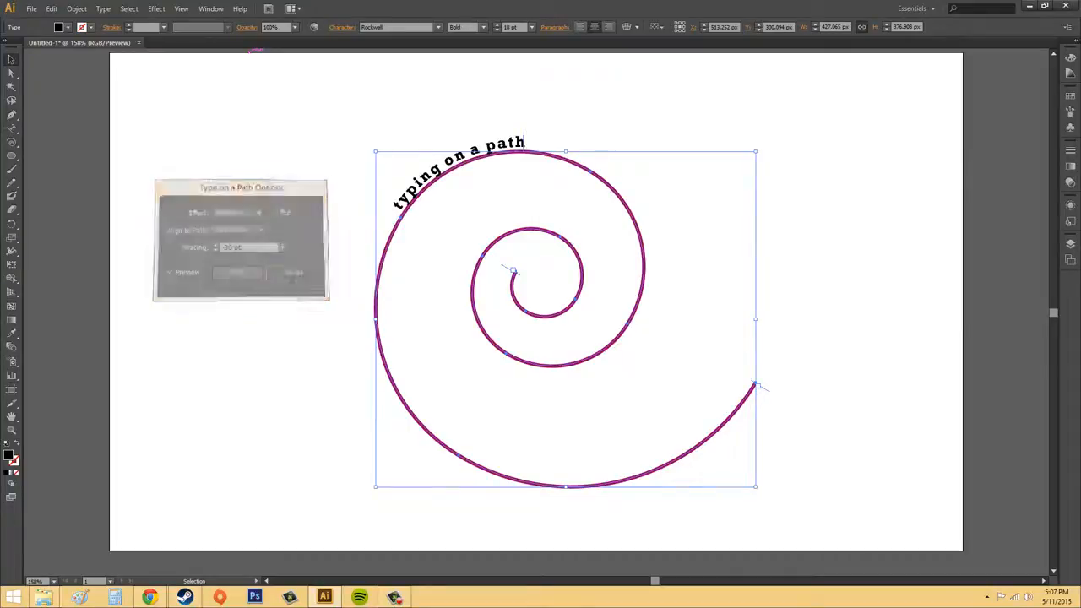
- Reselect the path text and move its start bracket from the spiral's inner end a short way along the innermost turn
left_click(954, 205)
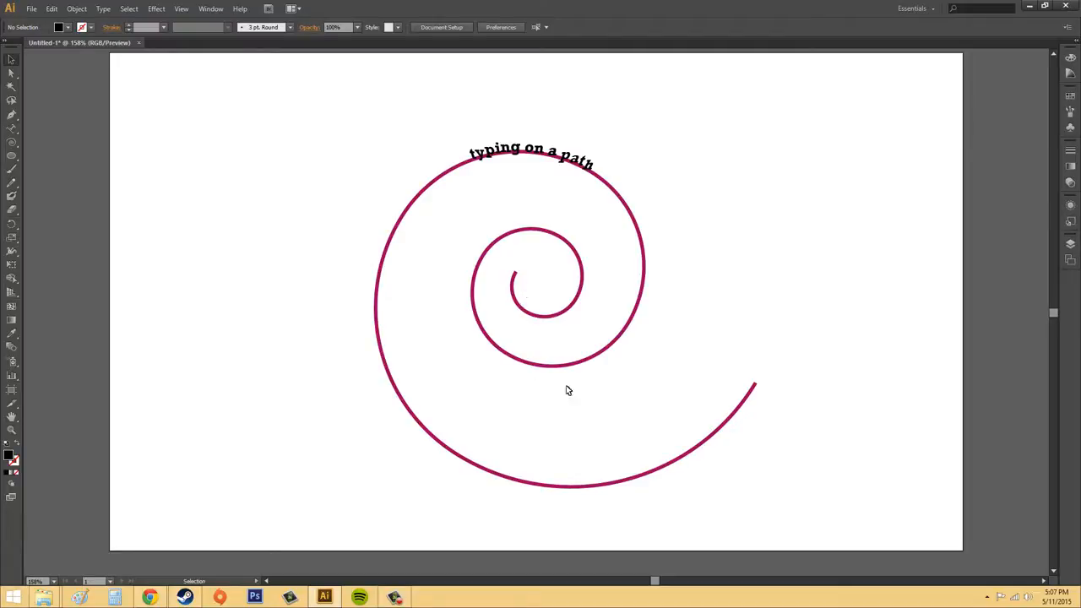
left_click(533, 162)
left_click_drag(510, 270, 580, 301)
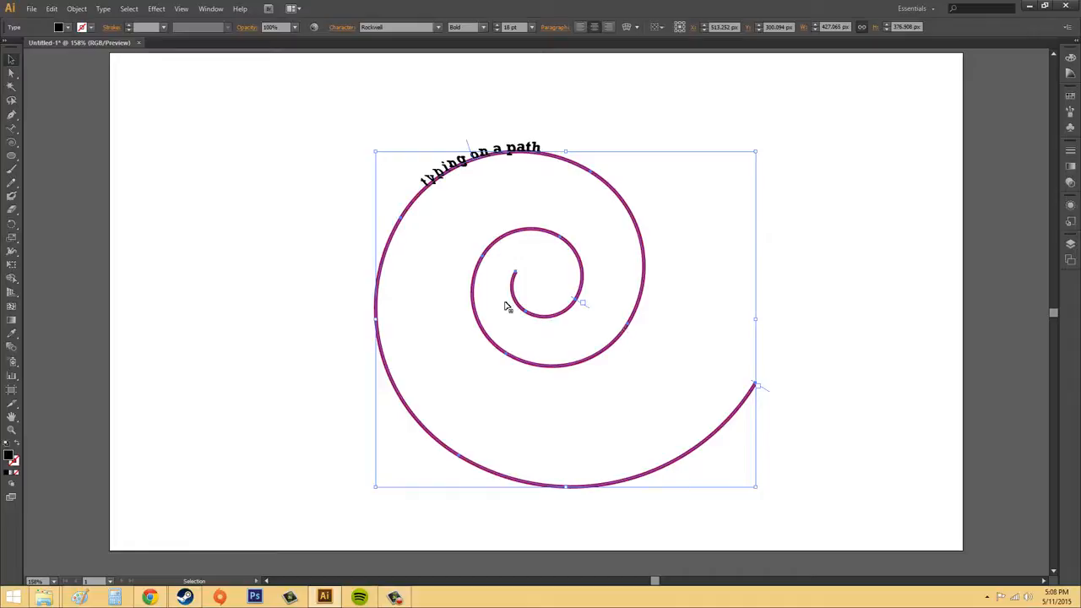
- Change the path text's font to one of the Alba typefaces, and deselect the text
left_click(101, 11)
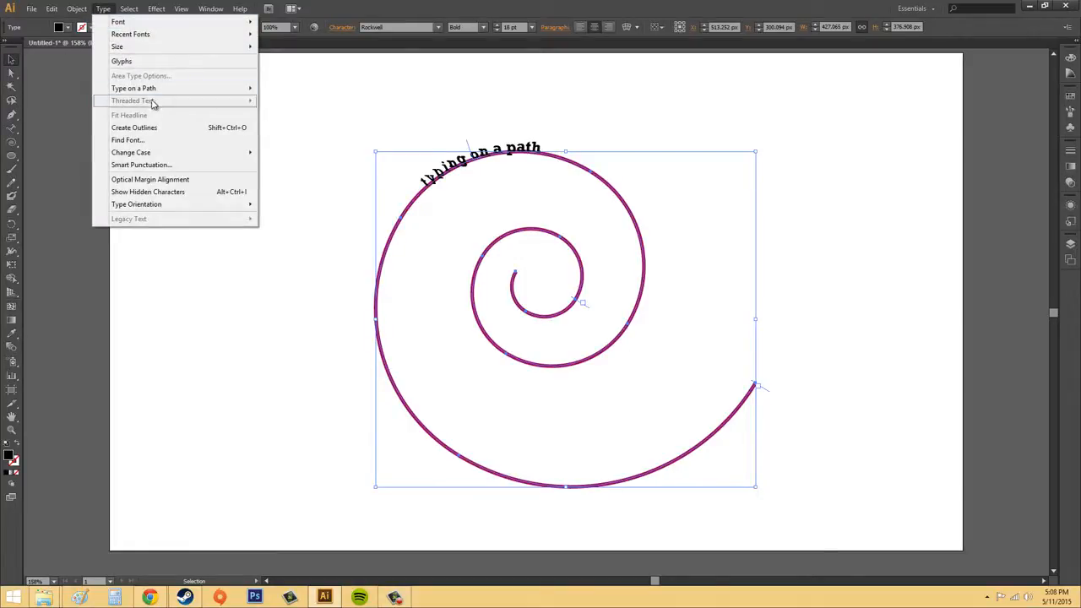
mouse_move(149, 92)
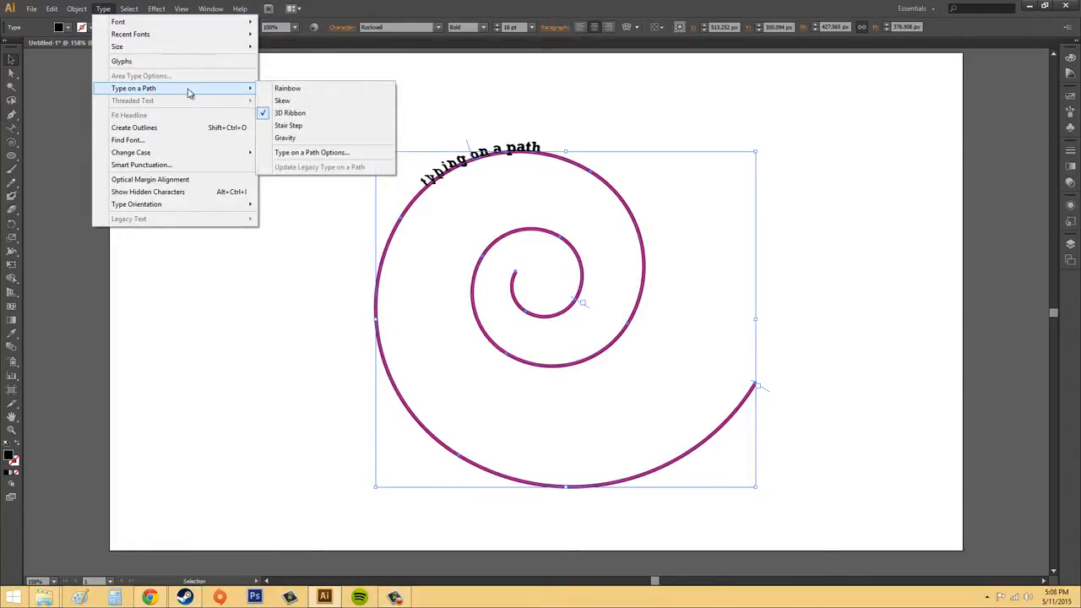
mouse_move(91, 12)
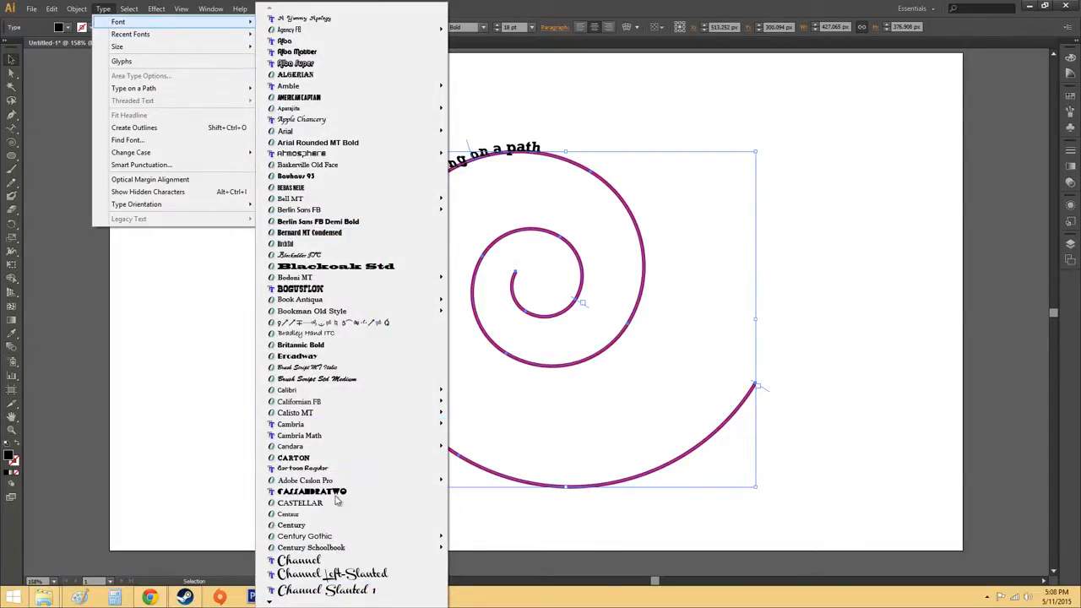
left_click(336, 58)
left_click(731, 225)
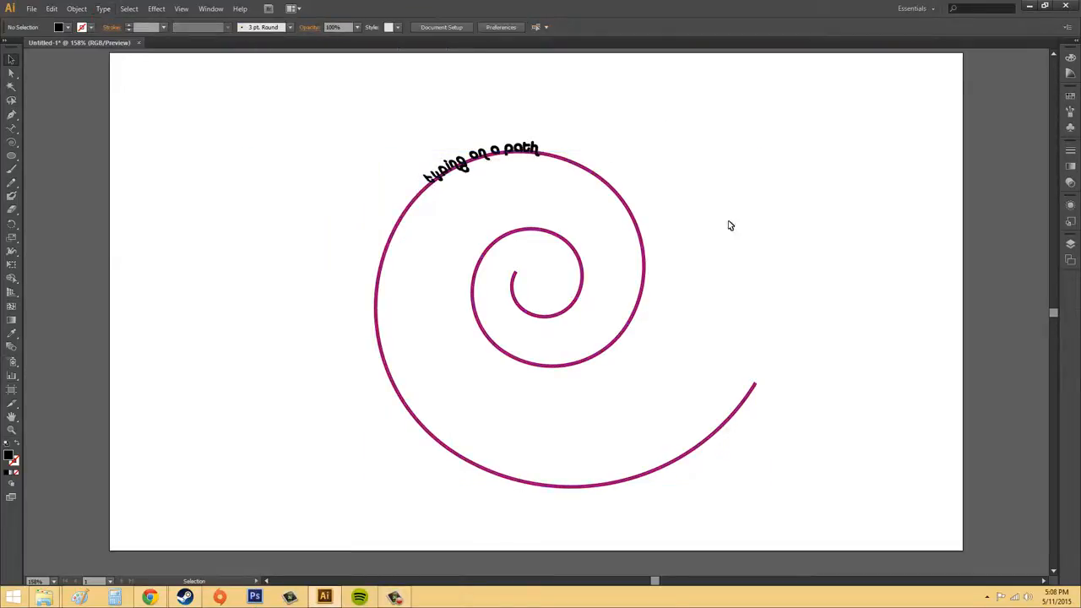